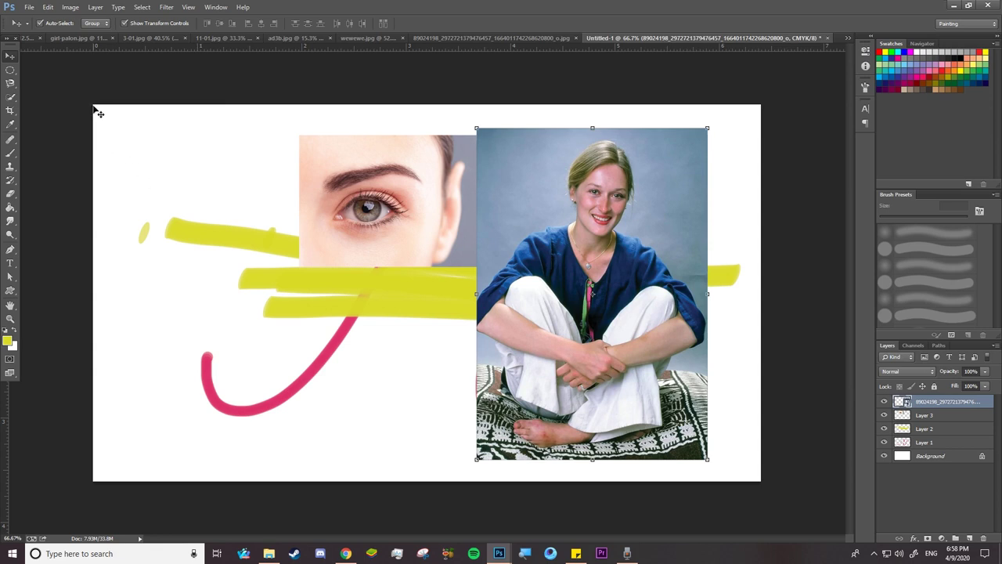
Step: Choose the Rectangular Marquee tool and bring up the seated-woman portrait
{"action": "left_click", "coordinate": [32, 8]}
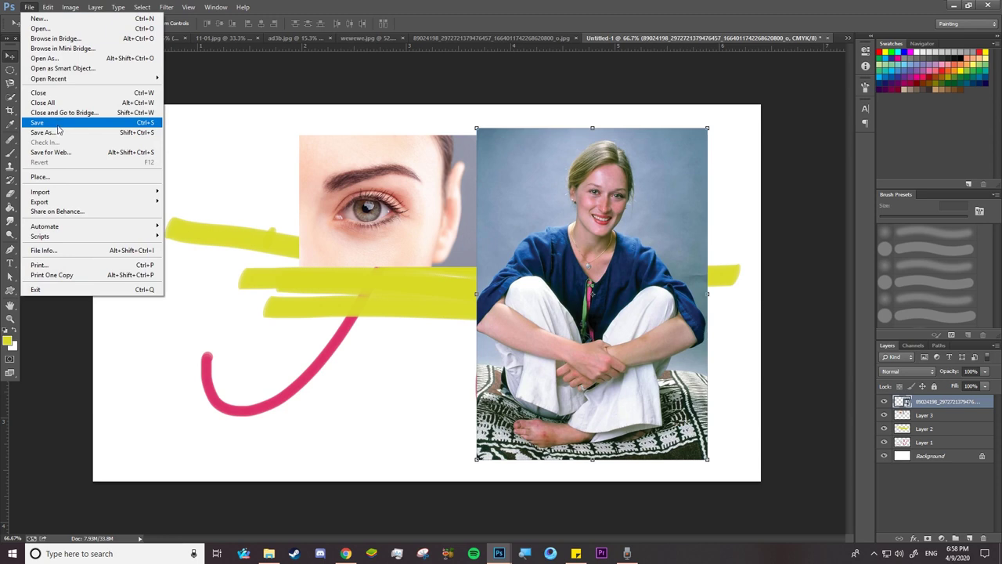
{"action": "left_click", "coordinate": [249, 186]}
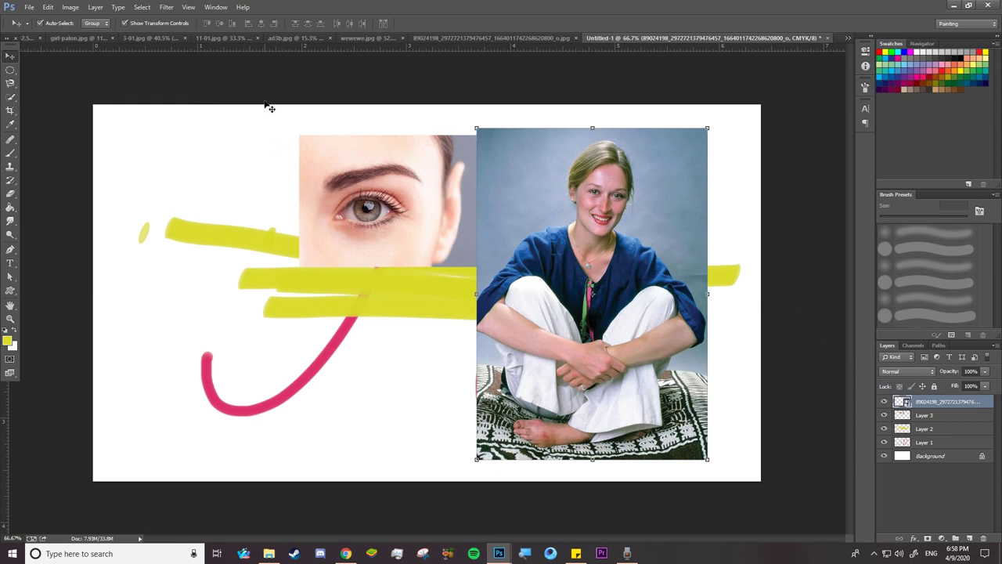
{"action": "left_click", "coordinate": [15, 74]}
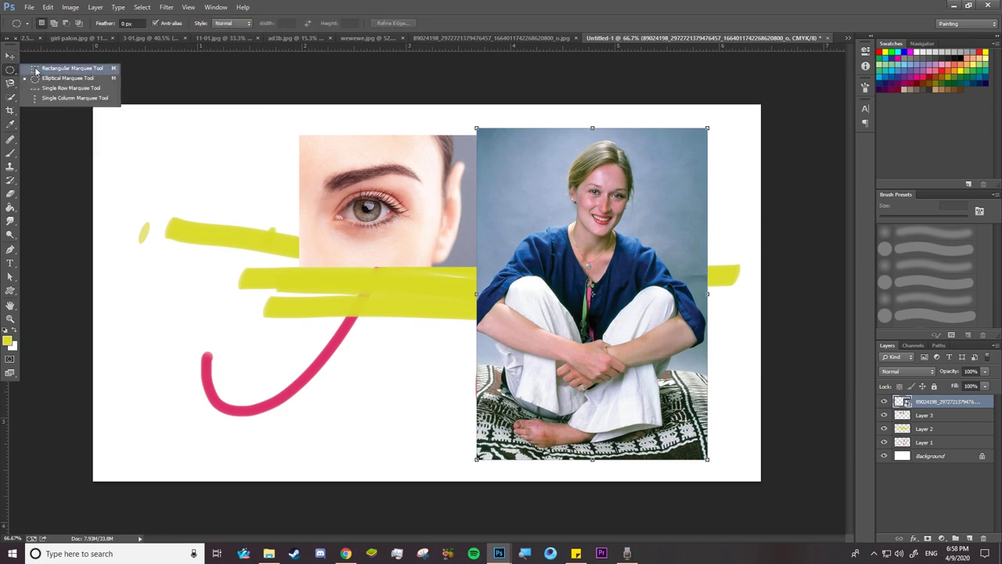
{"action": "left_click", "coordinate": [36, 70]}
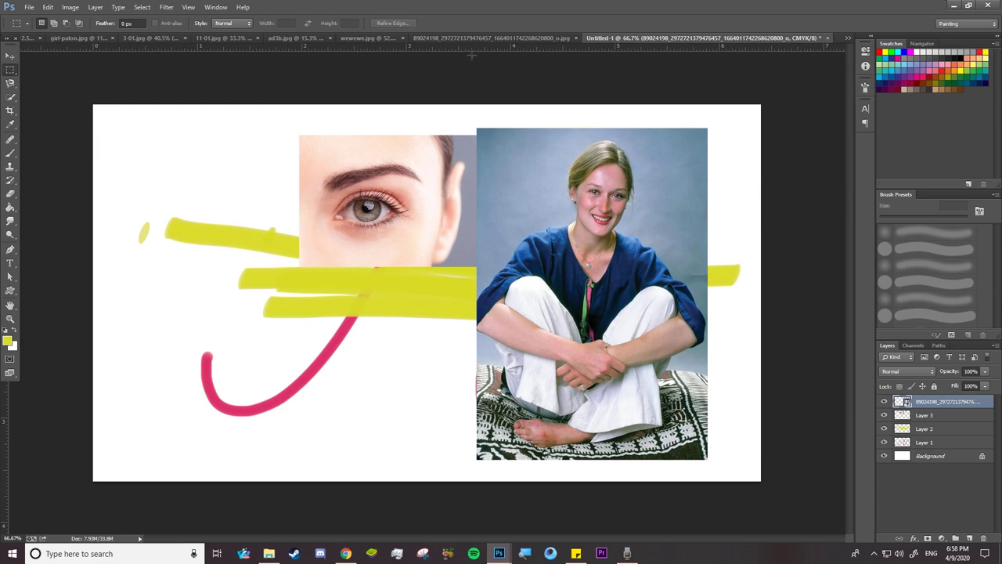
{"action": "left_click", "coordinate": [520, 38]}
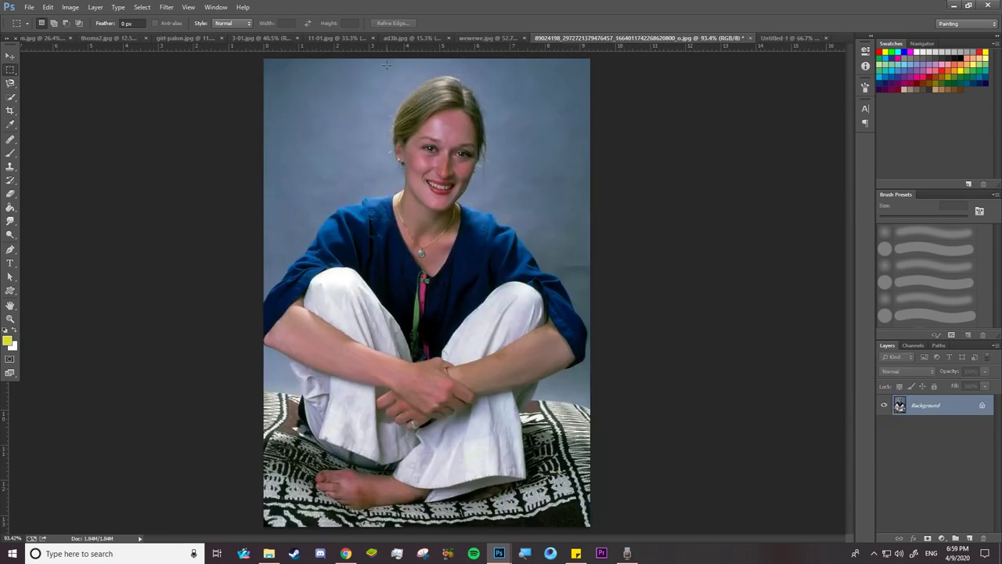
Step: Draw a rectangular selection around the woman's head
{"action": "left_click_drag", "start_coordinate": [386, 74], "coordinate": [473, 200]}
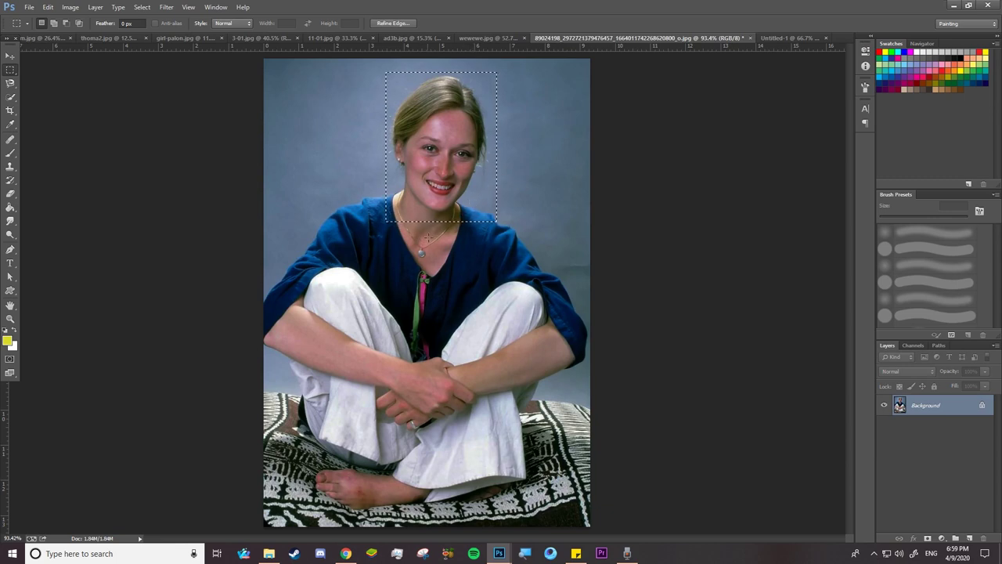
{"action": "key", "text": "ctrl+d"}
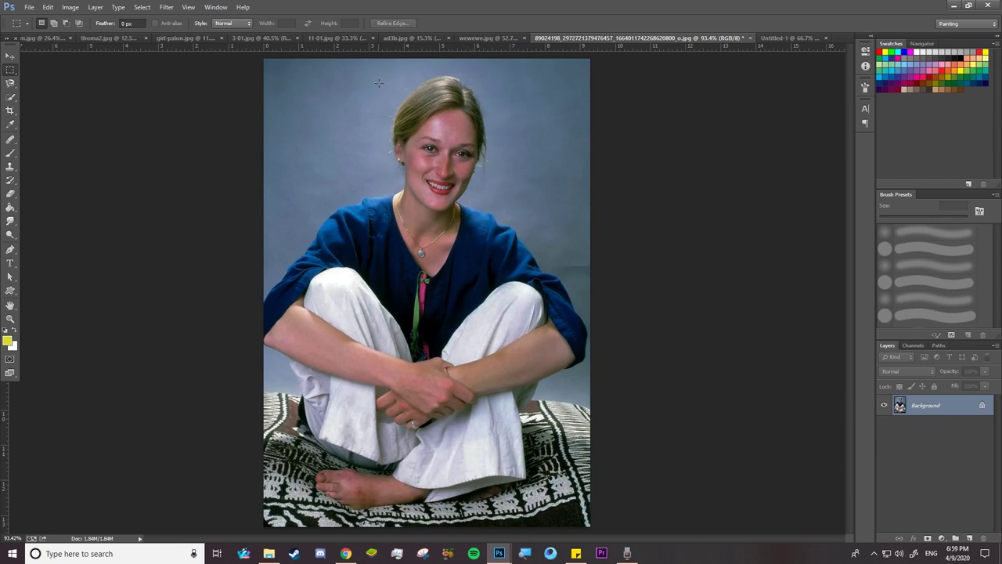
{"action": "left_click_drag", "start_coordinate": [379, 70], "coordinate": [497, 216]}
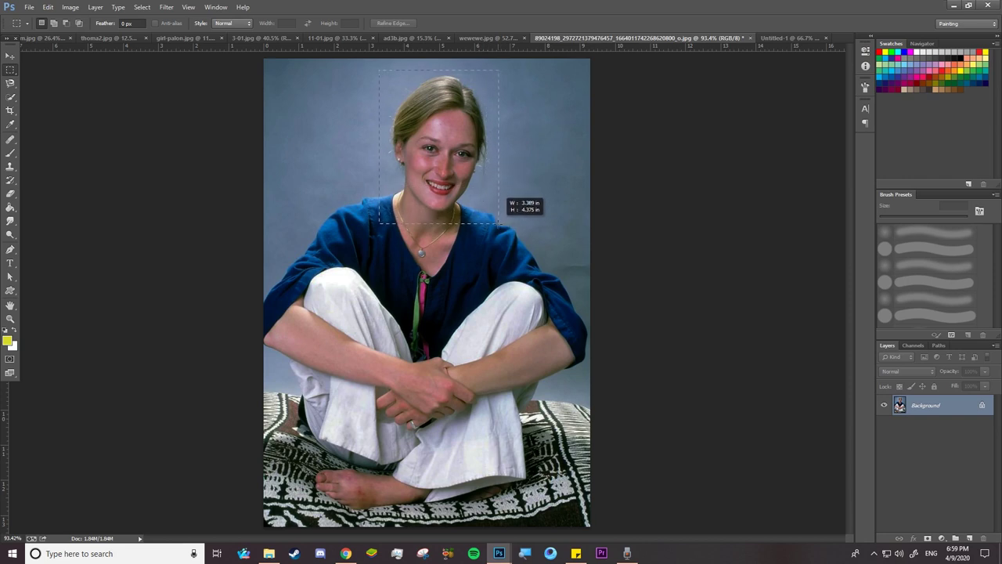
{"action": "left_click_drag", "start_coordinate": [497, 216], "coordinate": [498, 226]}
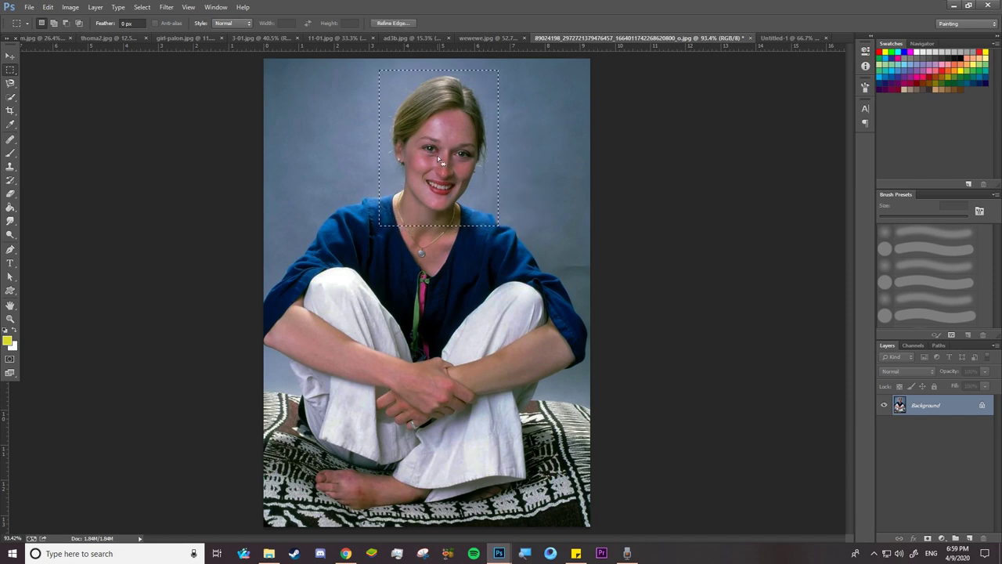
Step: Test-move the selected head to the right with the Move tool, then undo it
{"action": "key", "text": "v"}
{"action": "mouse_move", "coordinate": [458, 126]}
{"action": "left_mouse_down"}
{"action": "mouse_move", "coordinate": [556, 173]}
{"action": "mouse_move", "coordinate": [502, 235]}
{"action": "mouse_move", "coordinate": [315, 191]}
{"action": "mouse_move", "coordinate": [320, 145]}
{"action": "mouse_move", "coordinate": [352, 206]}
{"action": "mouse_move", "coordinate": [510, 231]}
{"action": "mouse_move", "coordinate": [594, 93]}
{"action": "left_mouse_up"}
{"action": "key", "text": "ctrl+z"}
Step: Drop the head selection into wewewe.jpg as a new layer and return to the portrait
{"action": "left_click", "coordinate": [494, 38]}
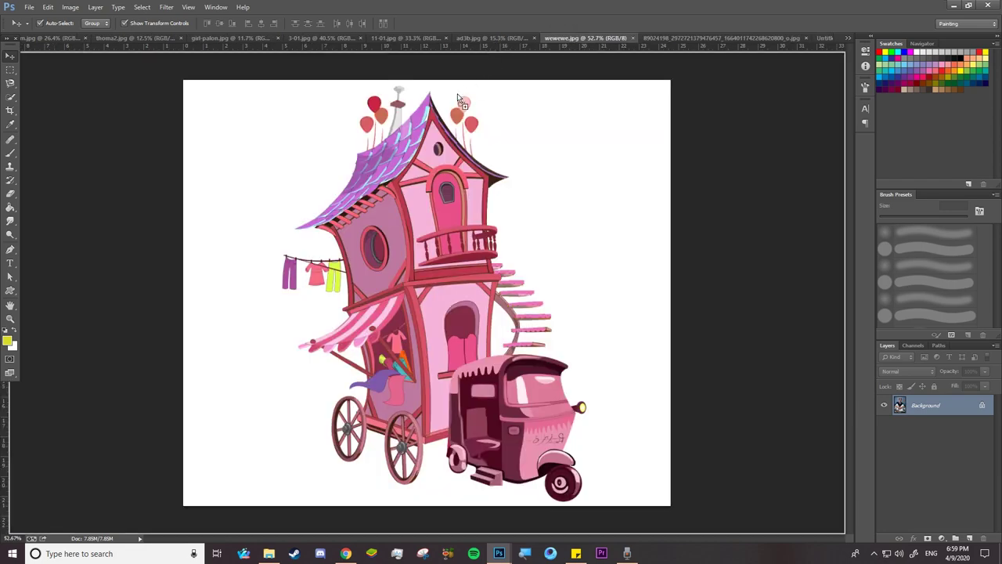
{"action": "left_click_drag", "start_coordinate": [496, 45], "coordinate": [572, 200]}
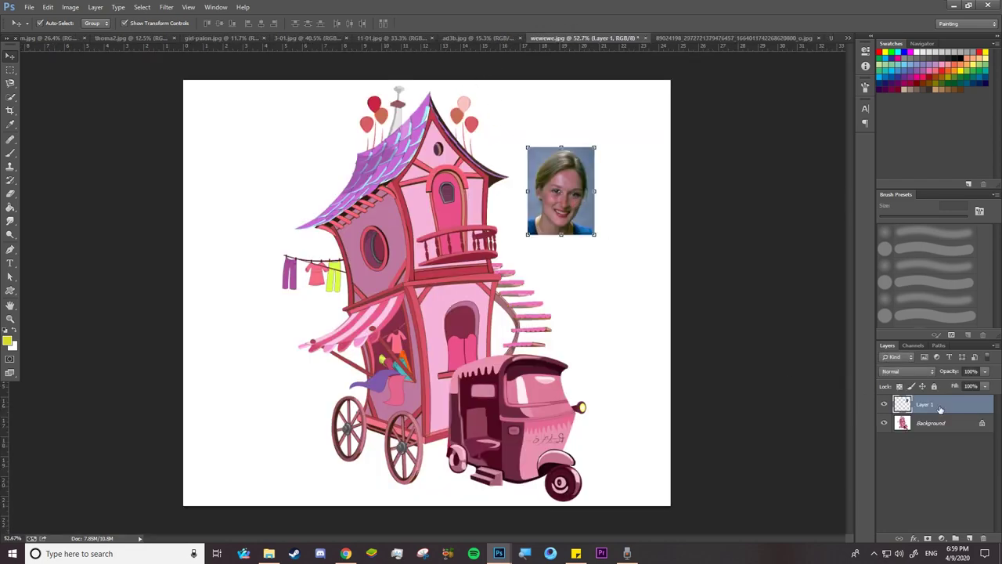
{"action": "key", "text": "ctrl+Tab"}
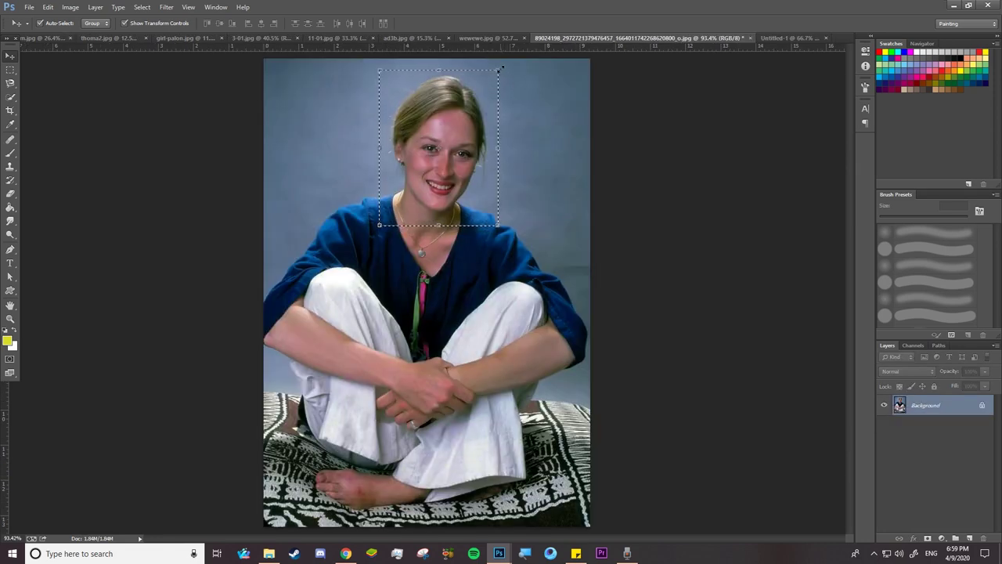
Step: Try rotating the head with Free Transform, cancel the rotation, and deselect
{"action": "key", "text": "ctrl+t"}
{"action": "left_click_drag", "start_coordinate": [524, 109], "coordinate": [432, 175]}
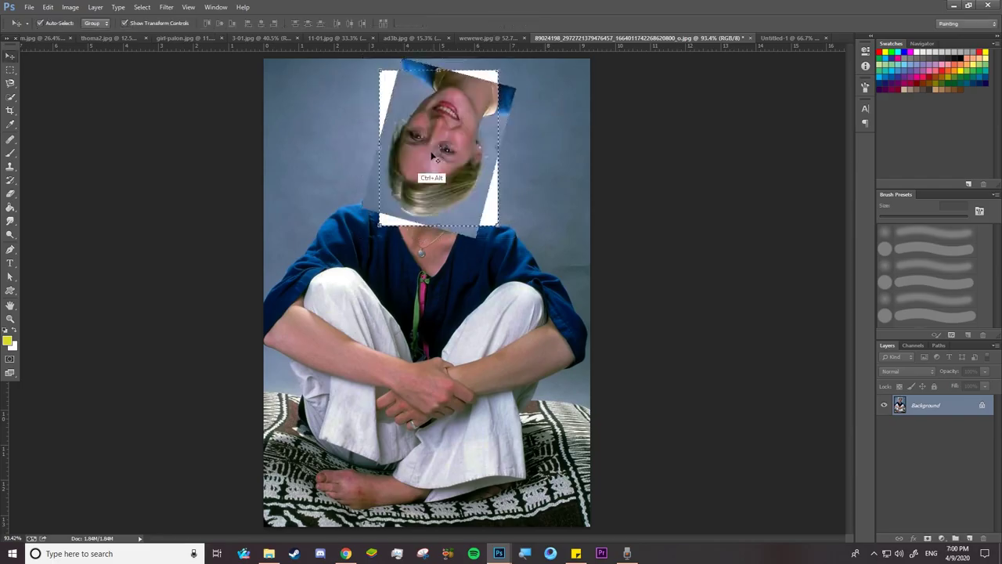
{"action": "key", "text": "alt+z"}
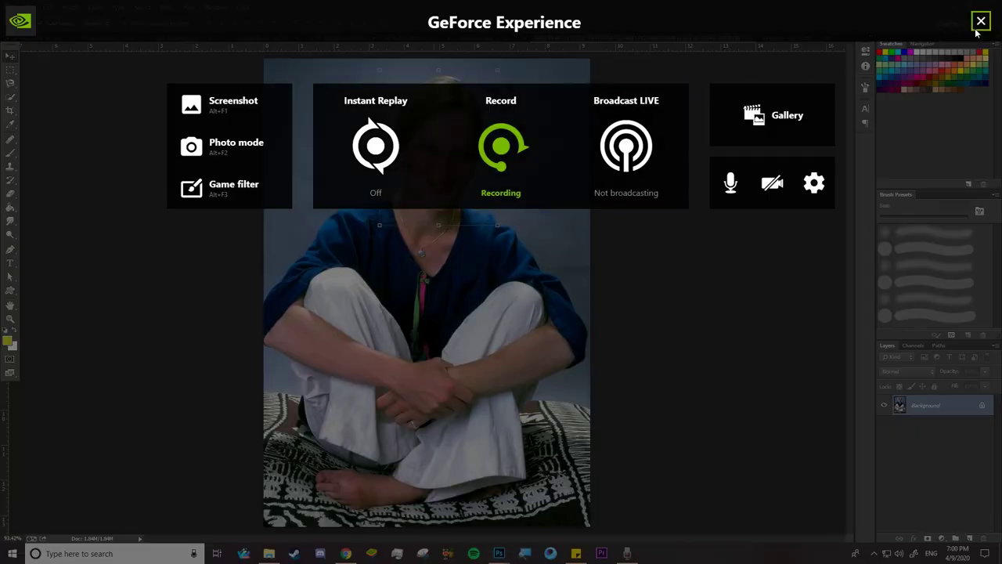
{"action": "key", "text": "alt+z"}
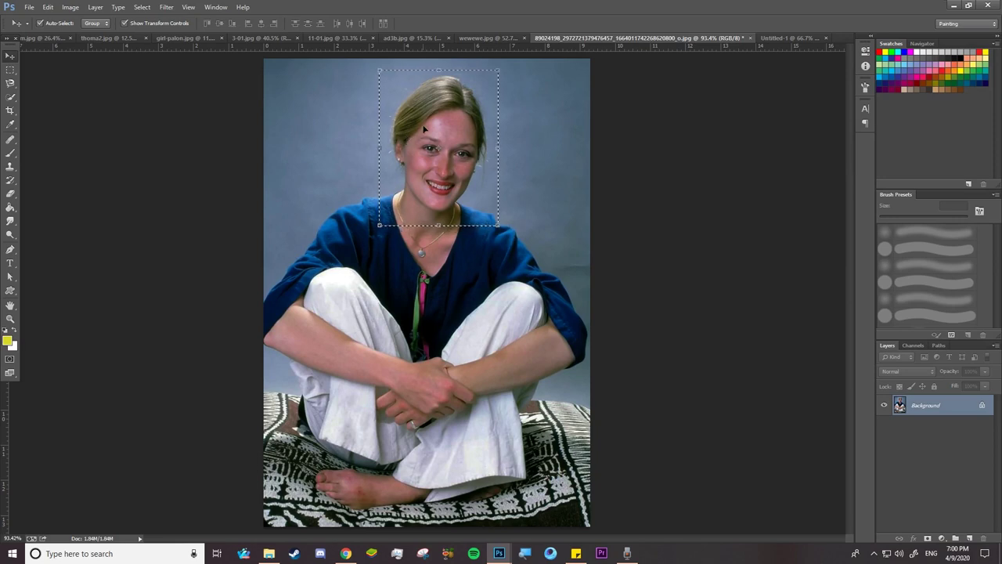
{"action": "key", "text": "ctrl+d"}
Step: Draw an elliptical marquee selection fitted over the woman's face
{"action": "left_click", "coordinate": [15, 71]}
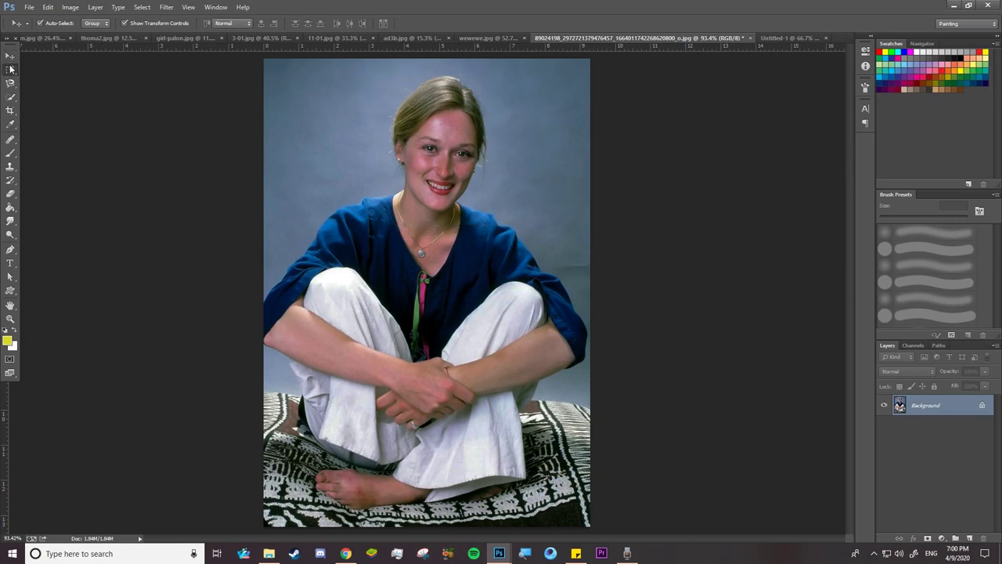
{"action": "left_click", "coordinate": [60, 78]}
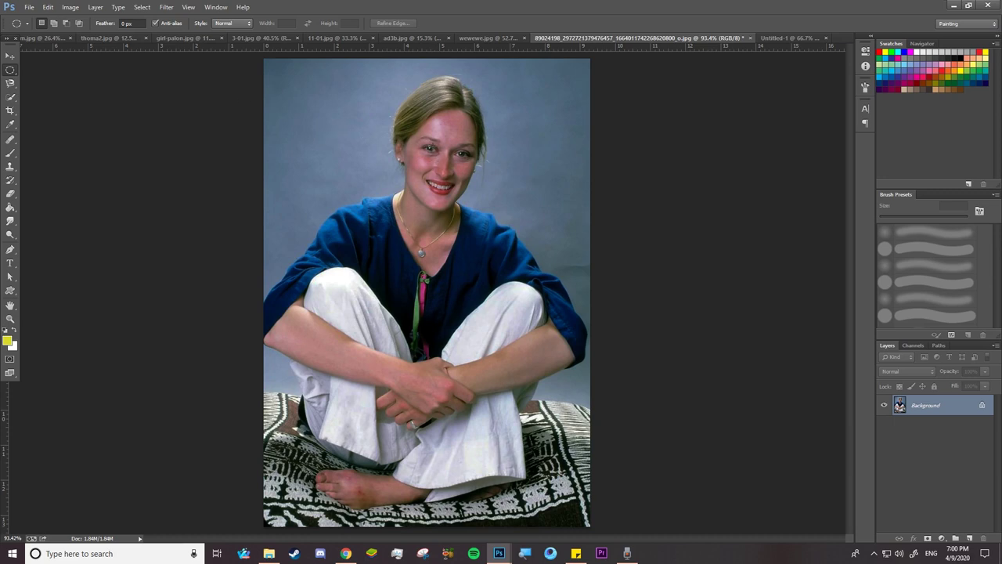
{"action": "left_click_drag", "start_coordinate": [433, 159], "coordinate": [533, 79]}
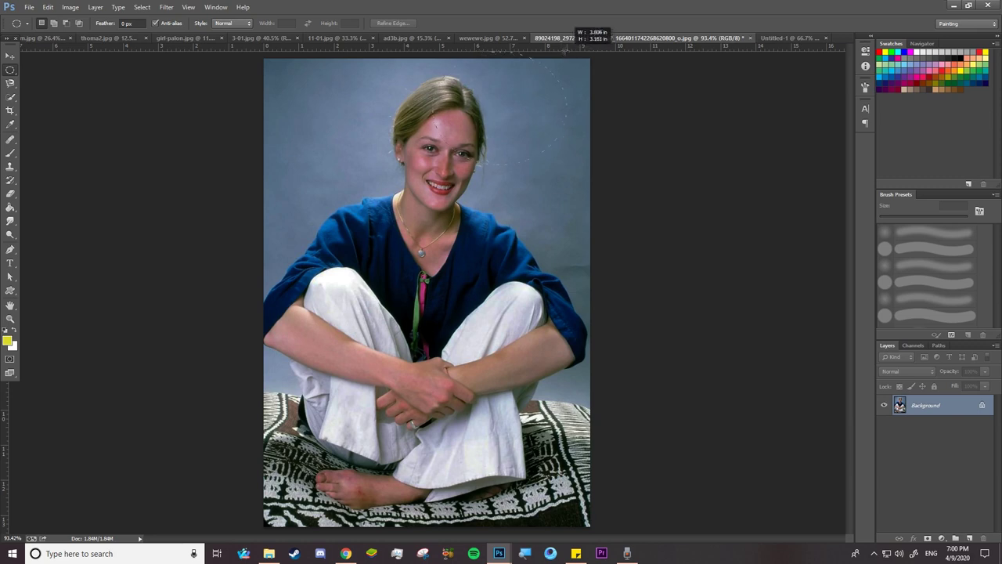
{"action": "left_click_drag", "start_coordinate": [533, 79], "coordinate": [445, 189]}
{"action": "left_click_drag", "start_coordinate": [366, 114], "coordinate": [493, 226]}
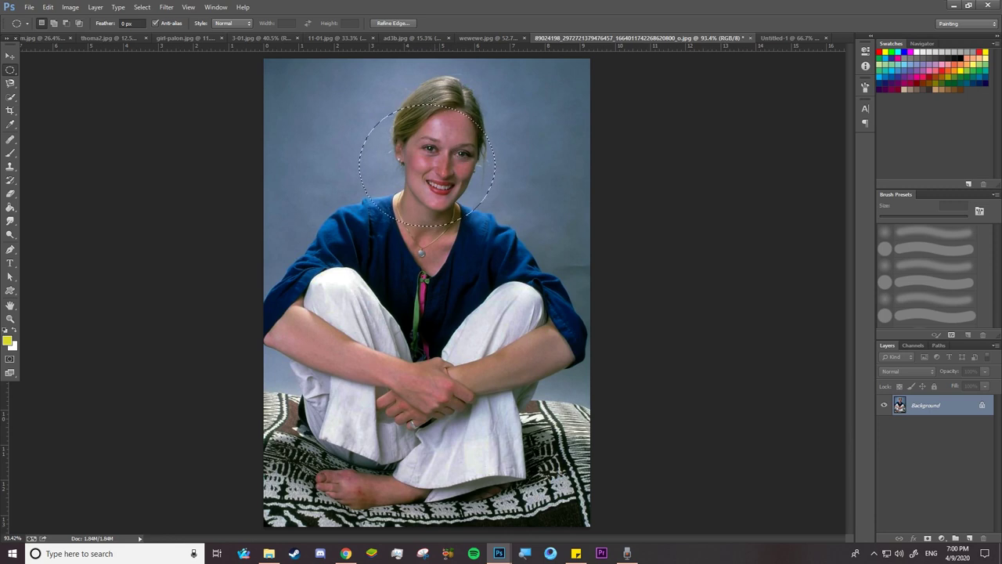
{"action": "left_click", "coordinate": [380, 104]}
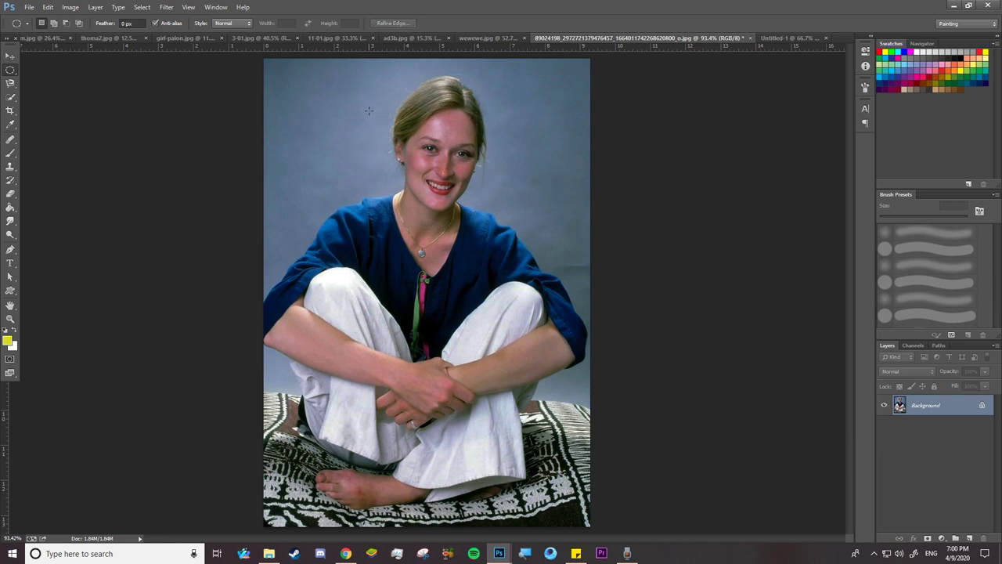
{"action": "left_click_drag", "start_coordinate": [374, 109], "coordinate": [492, 209]}
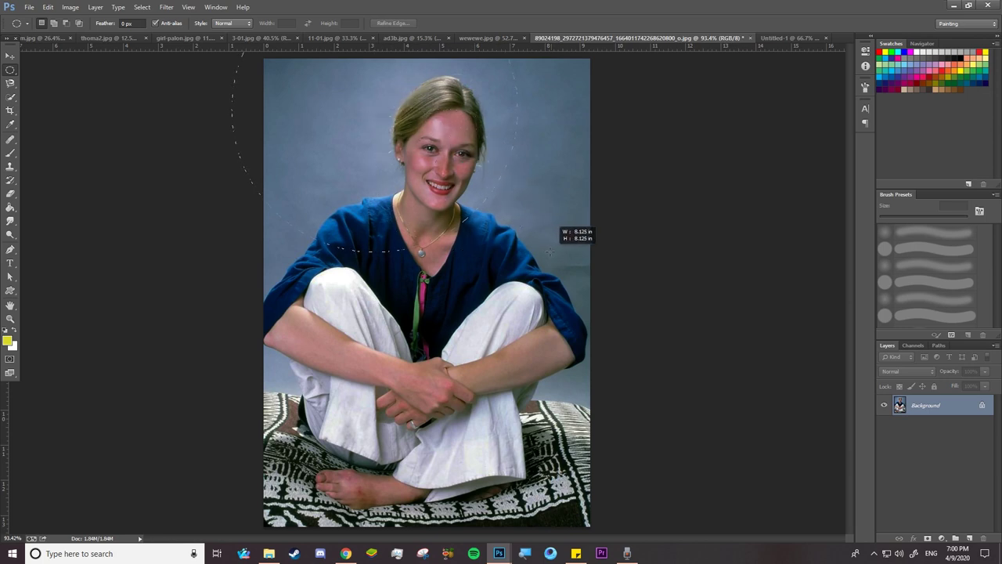
{"action": "mouse_move", "coordinate": [492, 210]}
{"action": "left_mouse_down"}
{"action": "mouse_move", "coordinate": [507, 227]}
{"action": "mouse_move", "coordinate": [429, 164]}
{"action": "left_mouse_up"}
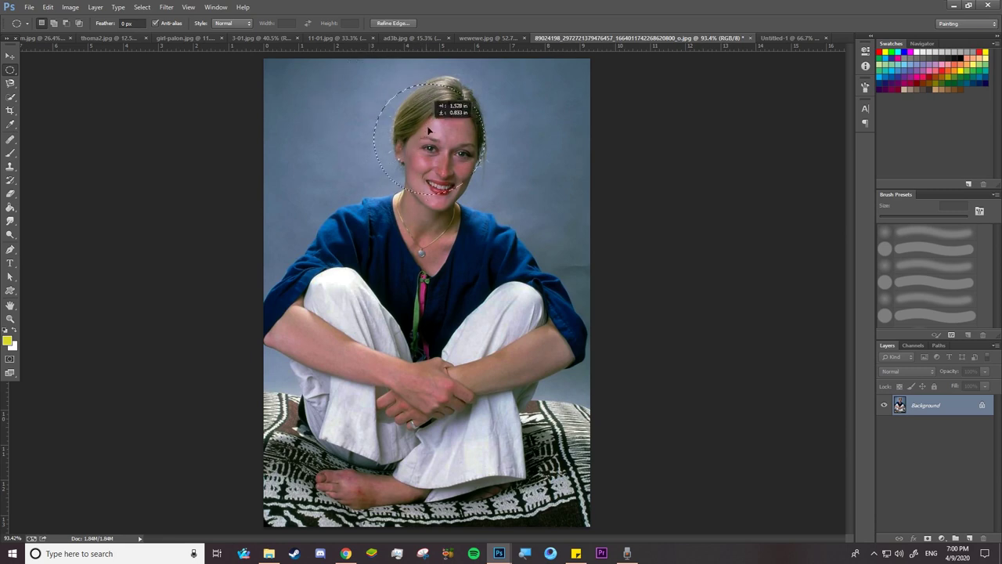
{"action": "left_click_drag", "start_coordinate": [370, 98], "coordinate": [438, 141]}
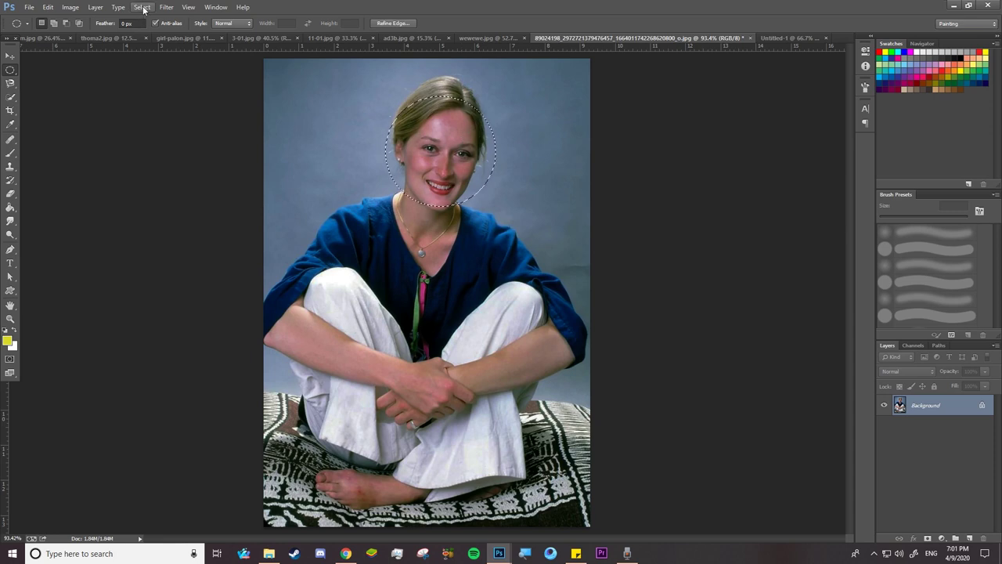
Step: Stretch the oval selection taller, up and down, with Transform Selection and confirm
{"action": "left_click", "coordinate": [143, 8]}
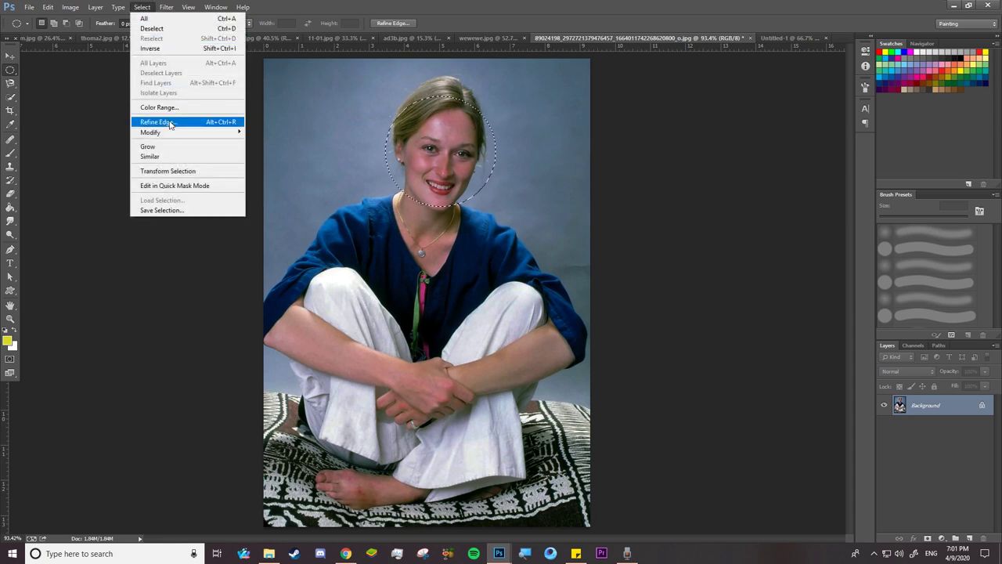
{"action": "left_click", "coordinate": [183, 172]}
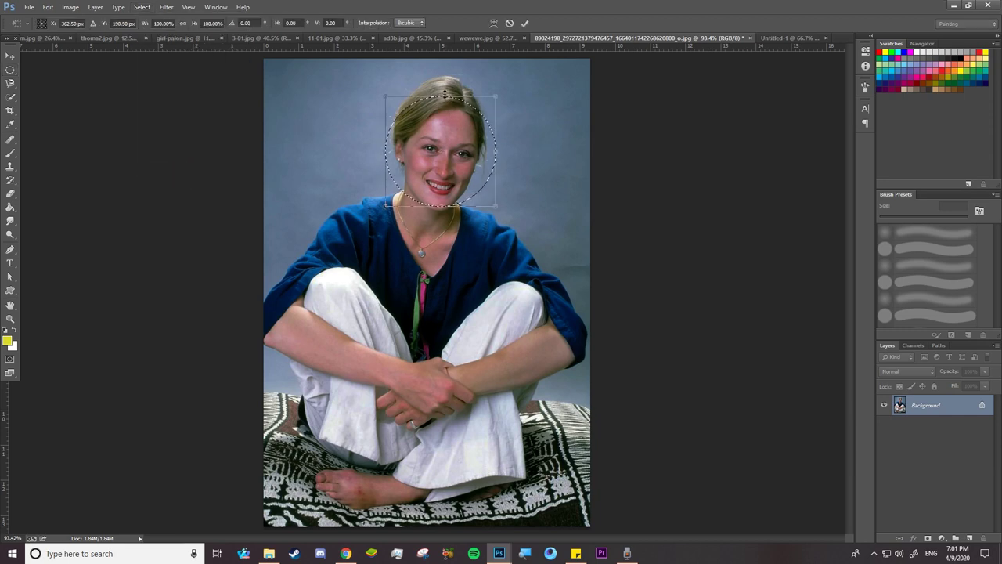
{"action": "left_click_drag", "start_coordinate": [440, 95], "coordinate": [447, 71]}
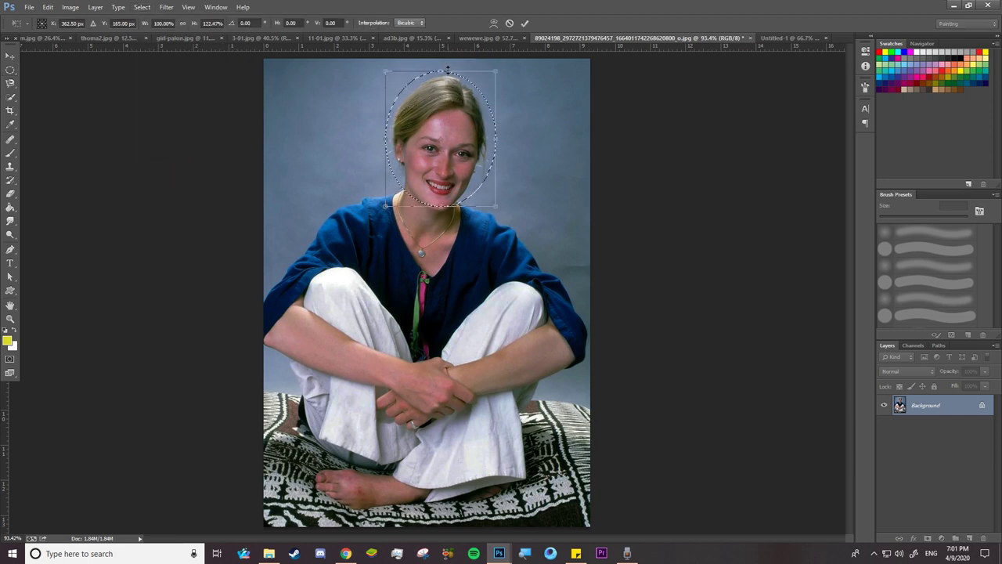
{"action": "left_click_drag", "start_coordinate": [441, 207], "coordinate": [441, 217]}
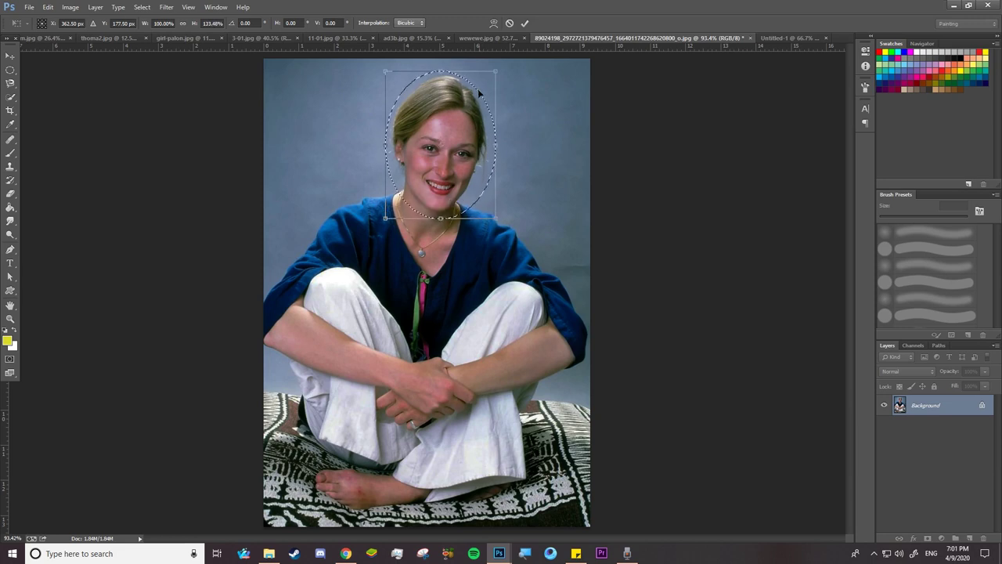
{"action": "key", "text": "Return"}
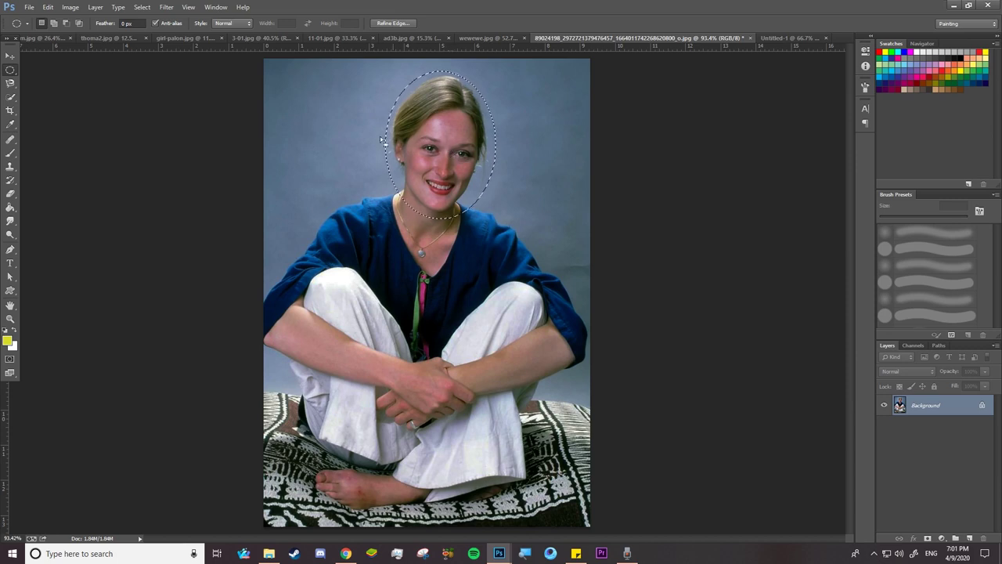
{"action": "left_click", "coordinate": [10, 56]}
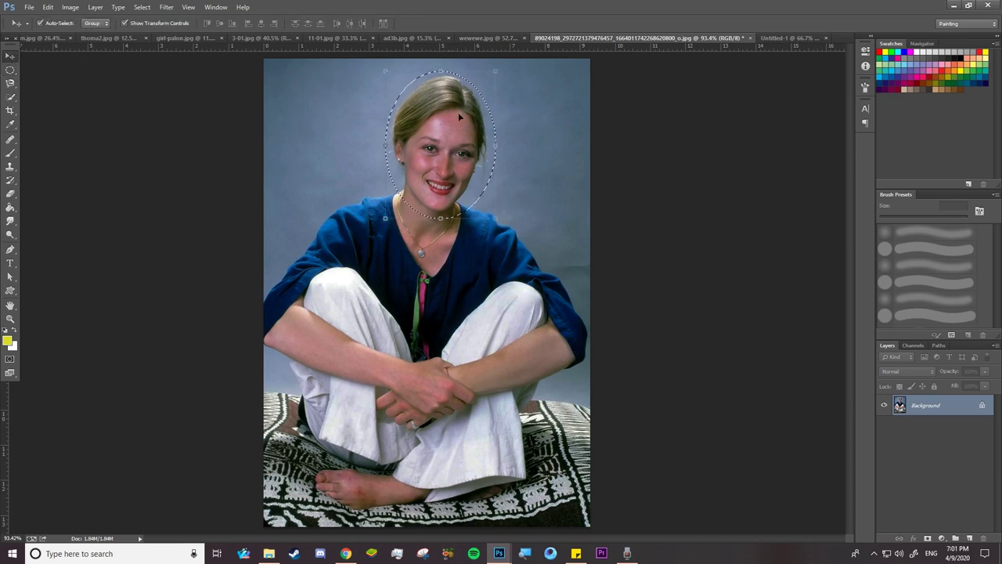
Step: Copy the oval face onto Layer 1 with Ctrl+J and move it beside the original face
{"action": "mouse_move", "coordinate": [463, 114]}
{"action": "left_mouse_down"}
{"action": "mouse_move", "coordinate": [568, 198]}
{"action": "mouse_move", "coordinate": [344, 111]}
{"action": "mouse_move", "coordinate": [461, 122]}
{"action": "left_mouse_up"}
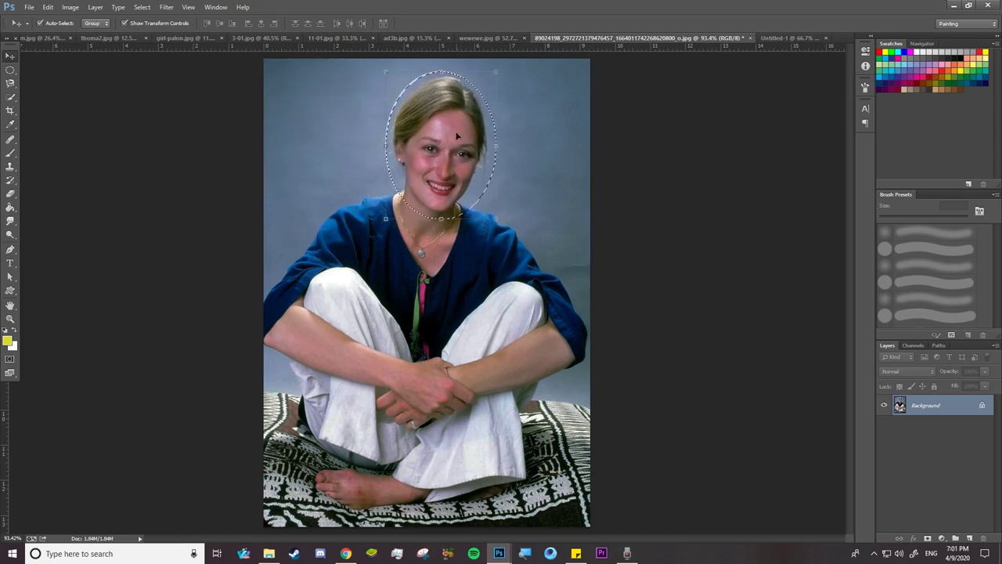
{"action": "key", "text": "ctrl+j"}
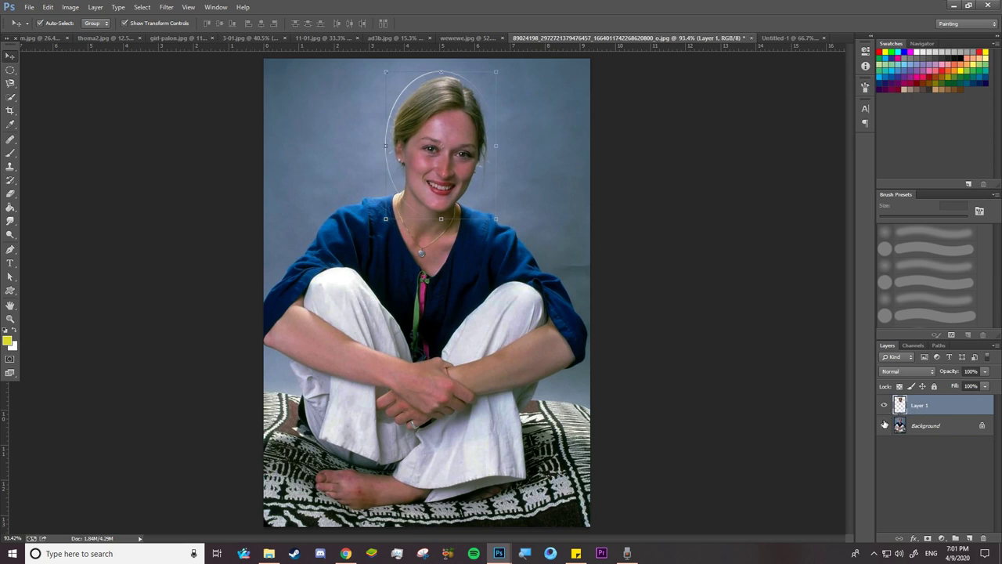
{"action": "left_click", "coordinate": [885, 406]}
{"action": "left_click", "coordinate": [885, 406]}
{"action": "mouse_move", "coordinate": [459, 112]}
{"action": "left_mouse_down"}
{"action": "mouse_move", "coordinate": [343, 129]}
{"action": "mouse_move", "coordinate": [546, 161]}
{"action": "left_mouse_up"}
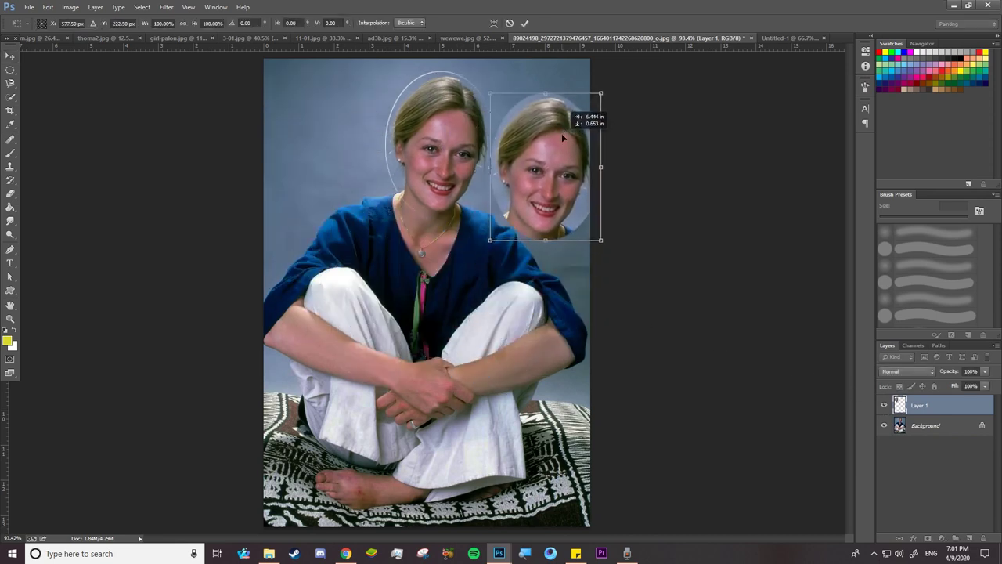
{"action": "right_click", "coordinate": [10, 69]}
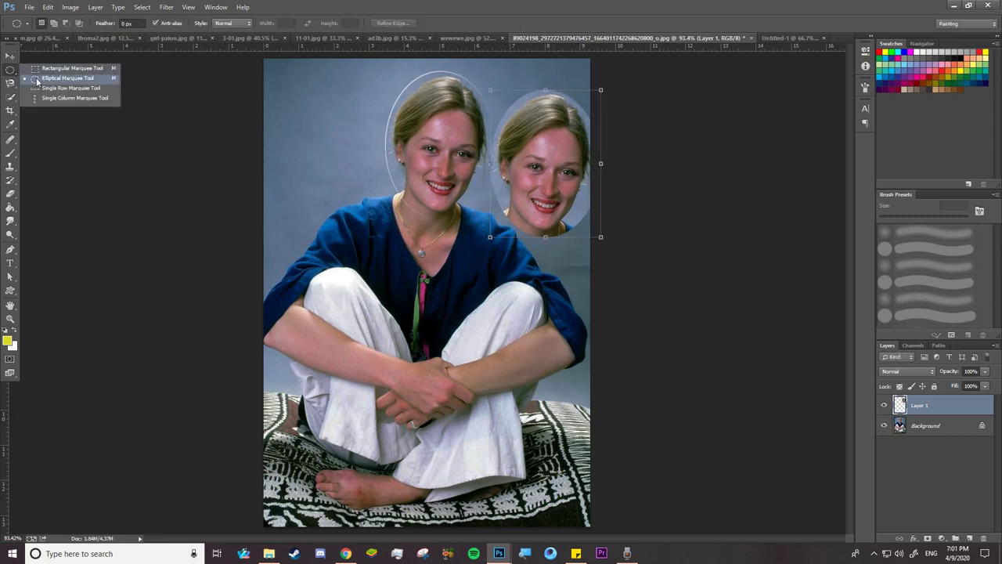
Step: Try a Single Row Marquee selection across the photo, then discard it
{"action": "left_click", "coordinate": [78, 89]}
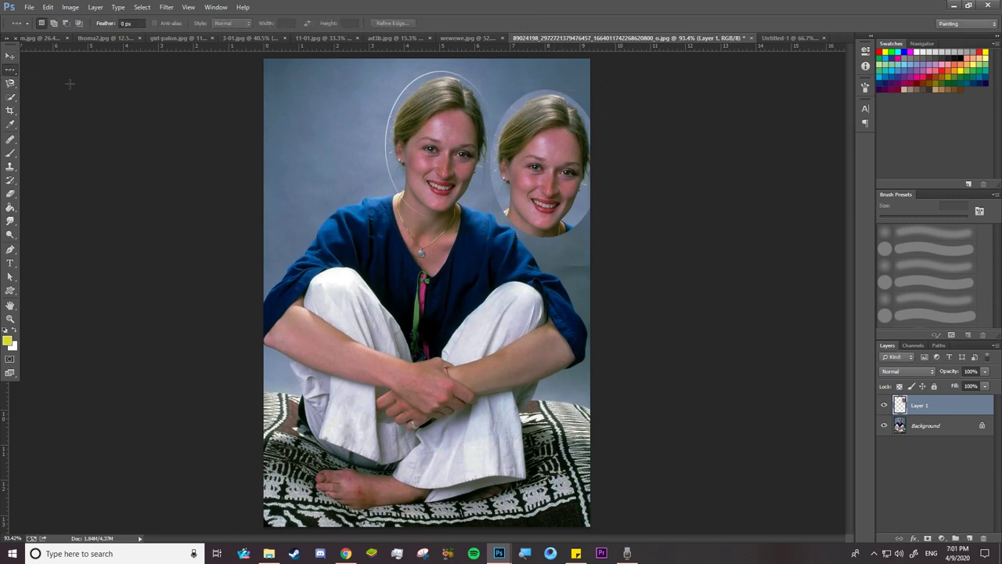
{"action": "left_click", "coordinate": [349, 319]}
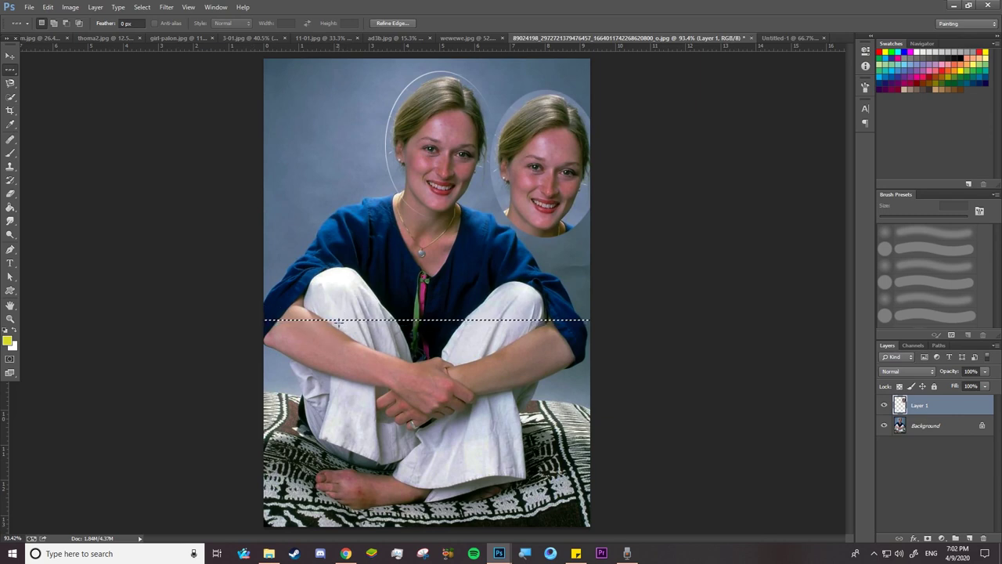
{"action": "left_click", "coordinate": [314, 130]}
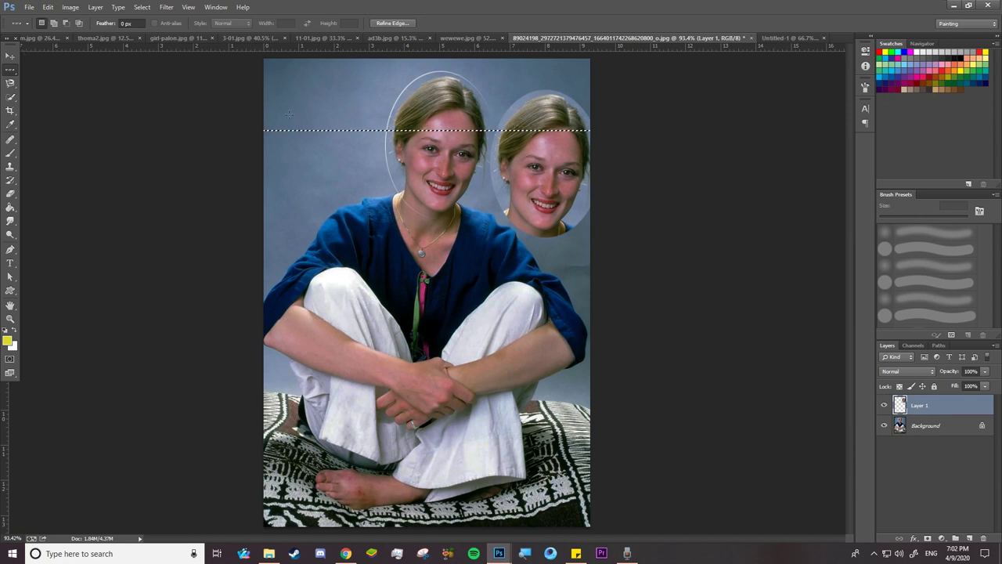
{"action": "key", "text": "ctrl+d"}
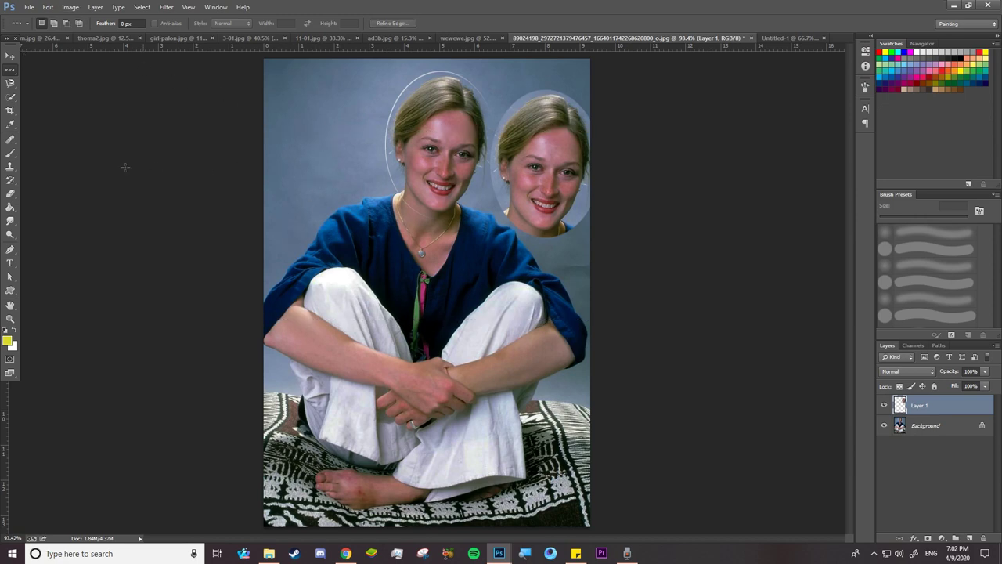
{"action": "left_click", "coordinate": [12, 98]}
{"action": "left_click", "coordinate": [47, 107]}
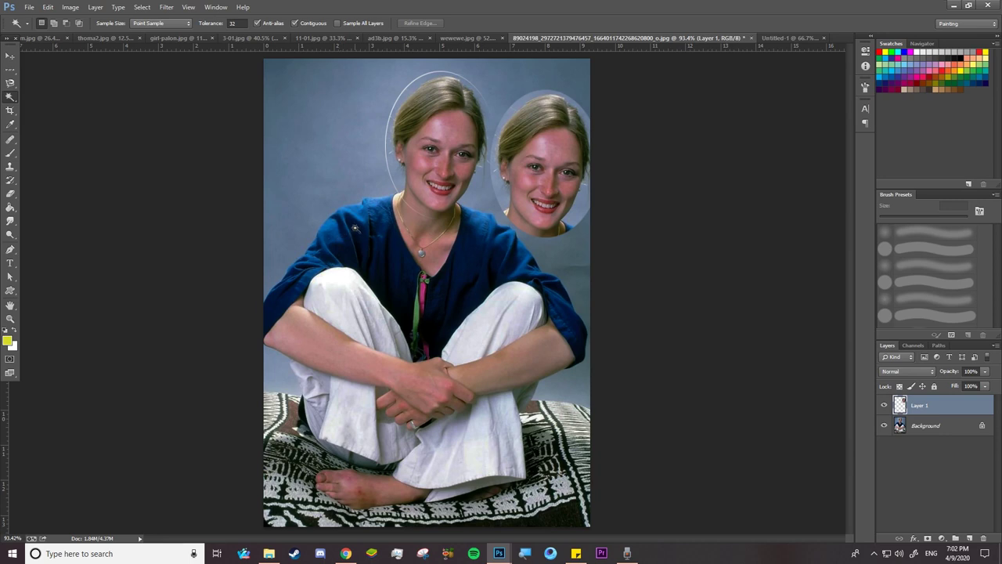
Step: On the Background layer, Magic Wand the blue shirt, Shift-adding its right side
{"action": "left_click", "coordinate": [355, 227]}
{"action": "key", "text": "ctrl+d"}
{"action": "left_click", "coordinate": [954, 428]}
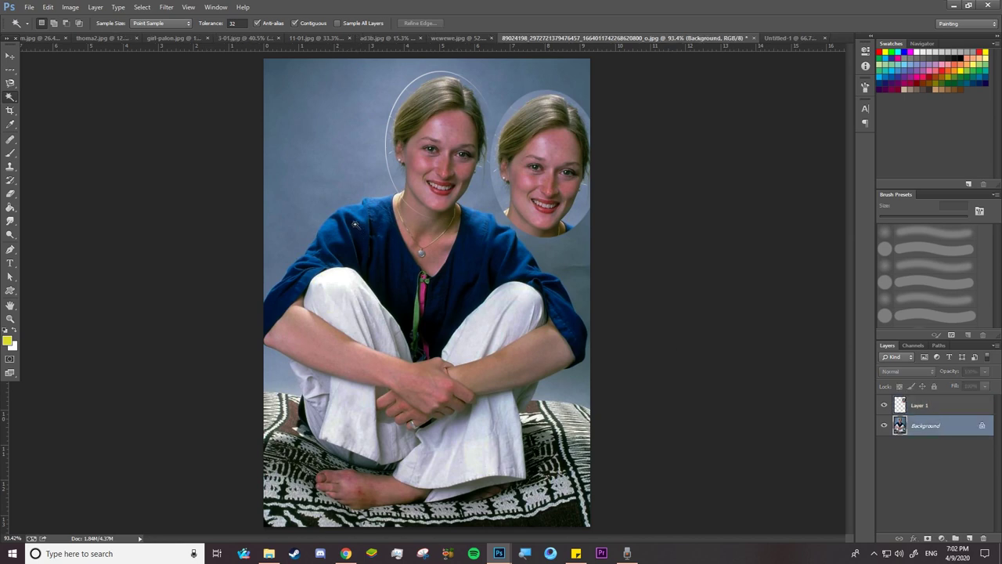
{"action": "left_click", "coordinate": [353, 226]}
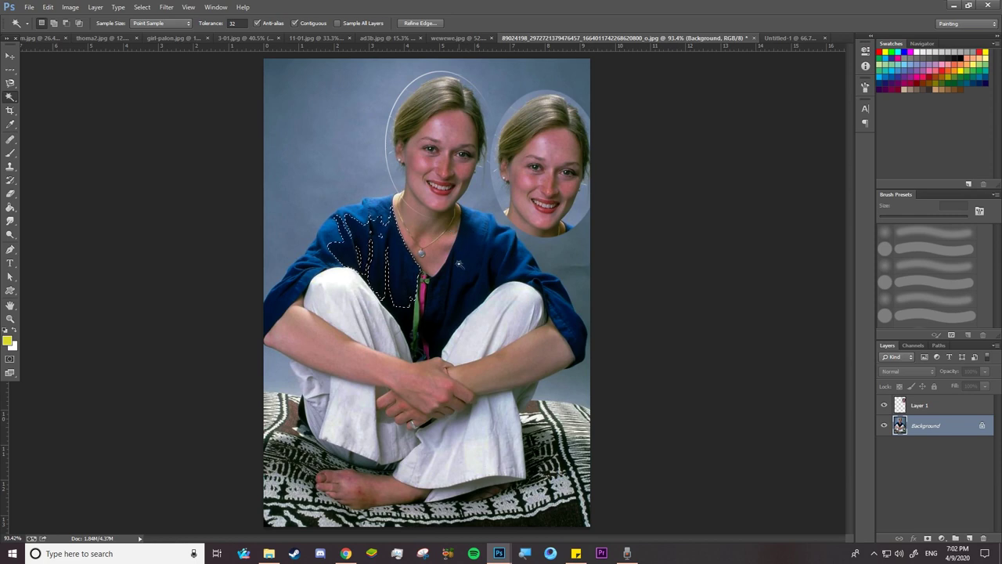
{"action": "key", "text": "shift"}
{"action": "left_click", "coordinate": [463, 252], "text": "shift"}
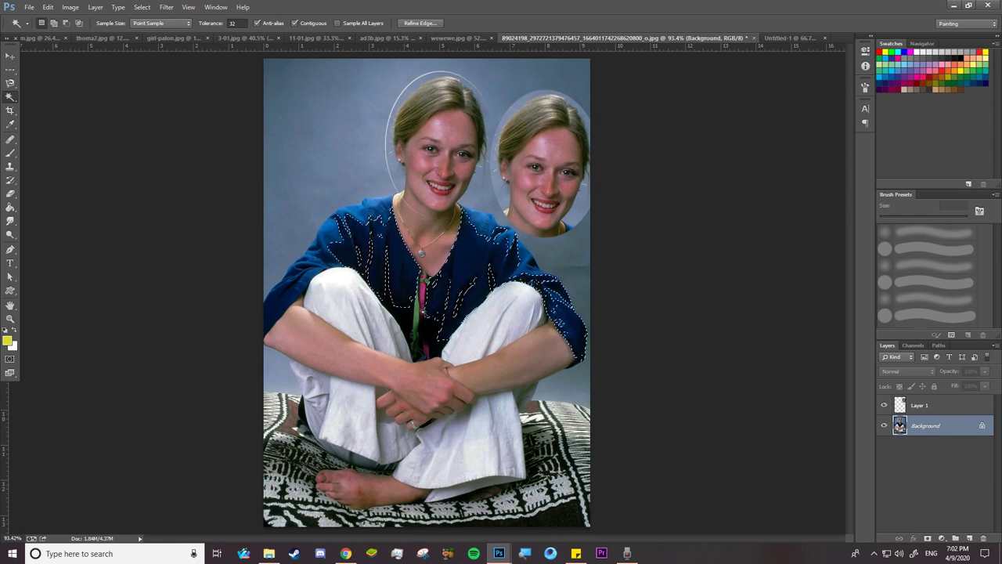
{"action": "key", "text": "shift"}
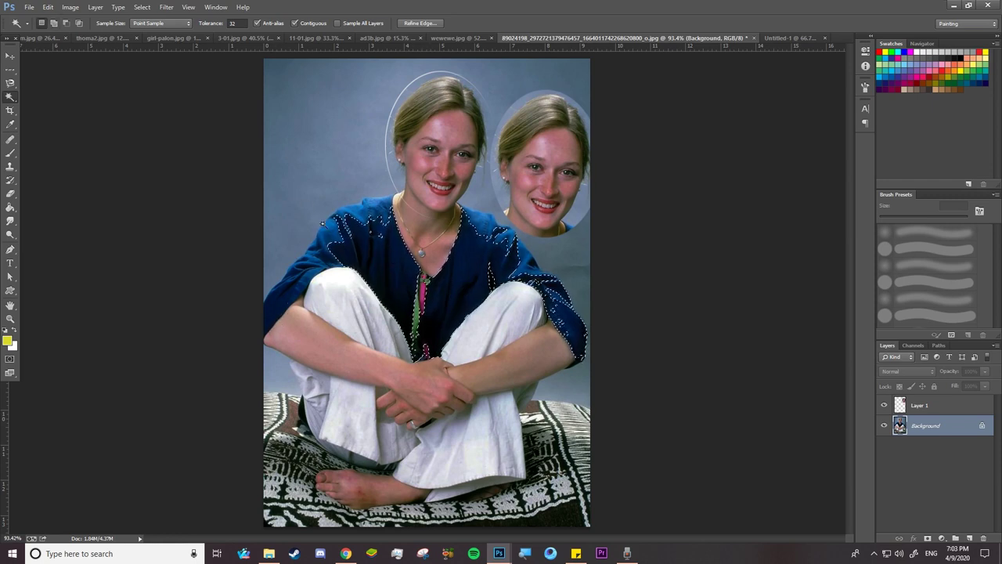
Step: Extend the shirt selection with Select > Similar, then switch to the Untitled-1 collage
{"action": "left_click", "coordinate": [142, 7]}
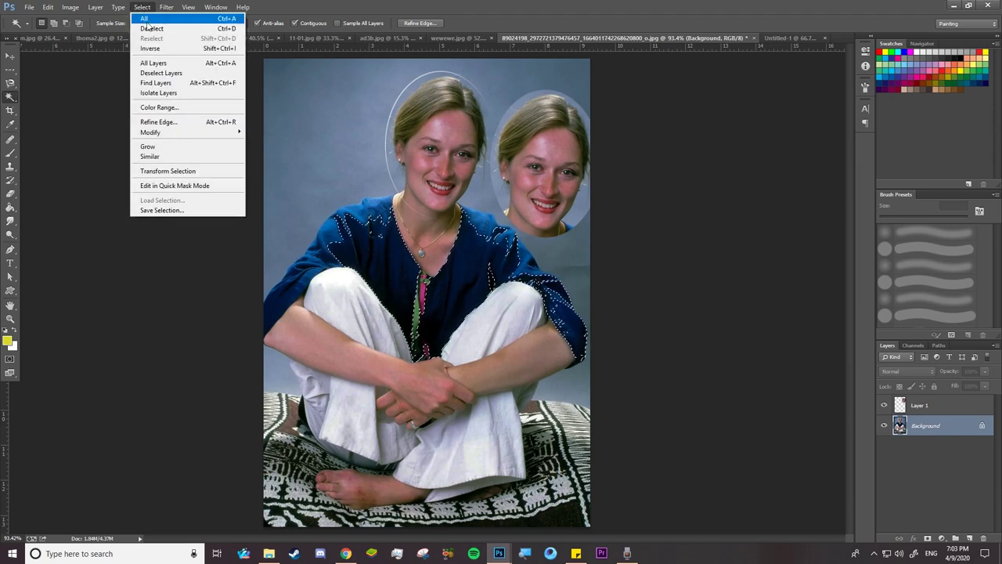
{"action": "left_click", "coordinate": [163, 156]}
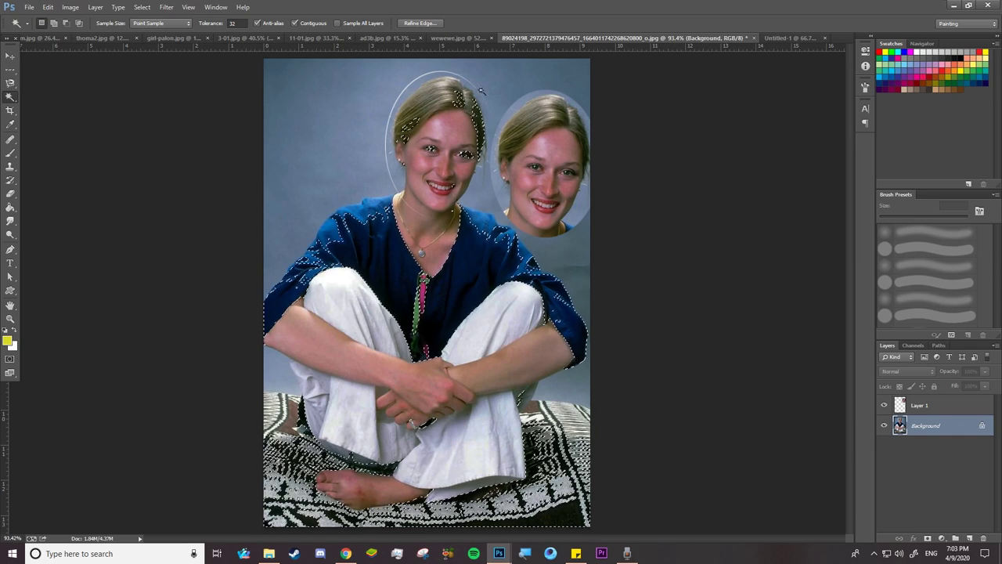
{"action": "left_click", "coordinate": [791, 38]}
{"action": "left_click", "coordinate": [848, 39]}
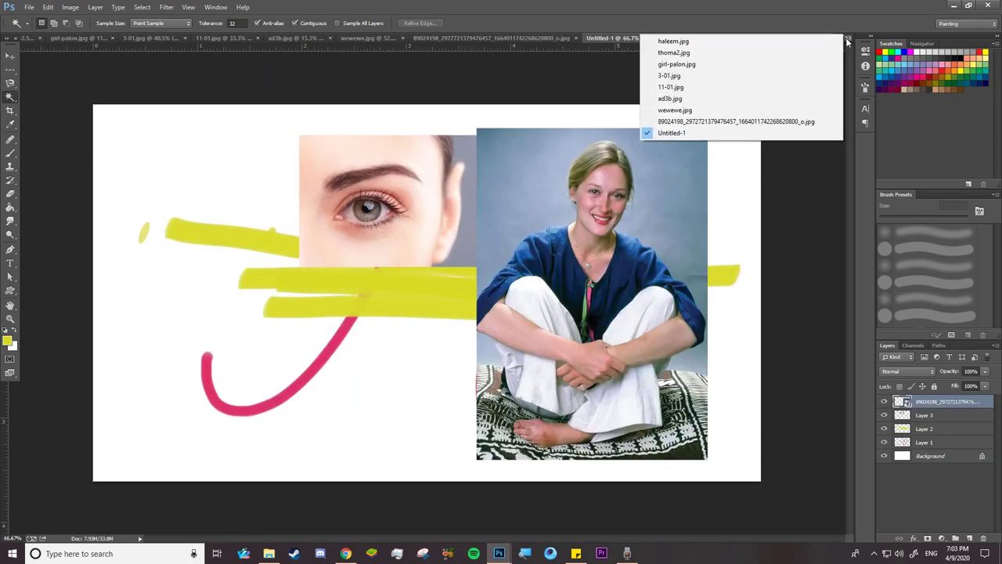
Step: In wewewe.jpg's Background layer, Magic Wand the purple house wall, then the gable
{"action": "left_click", "coordinate": [737, 121]}
{"action": "left_click", "coordinate": [372, 39]}
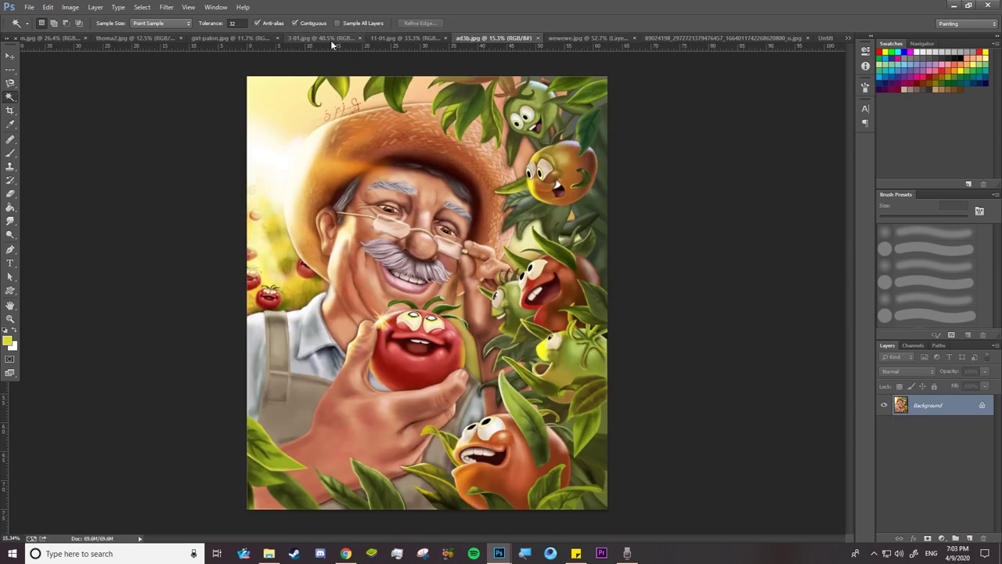
{"action": "key", "text": "ctrl+Tab"}
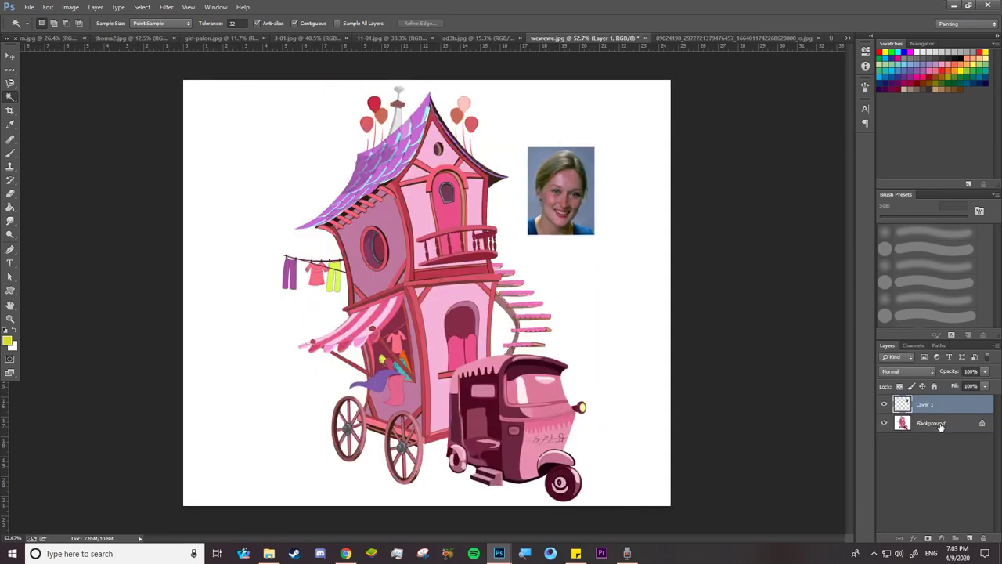
{"action": "left_click", "coordinate": [941, 426]}
{"action": "right_click", "coordinate": [12, 97]}
{"action": "left_click", "coordinate": [392, 222]}
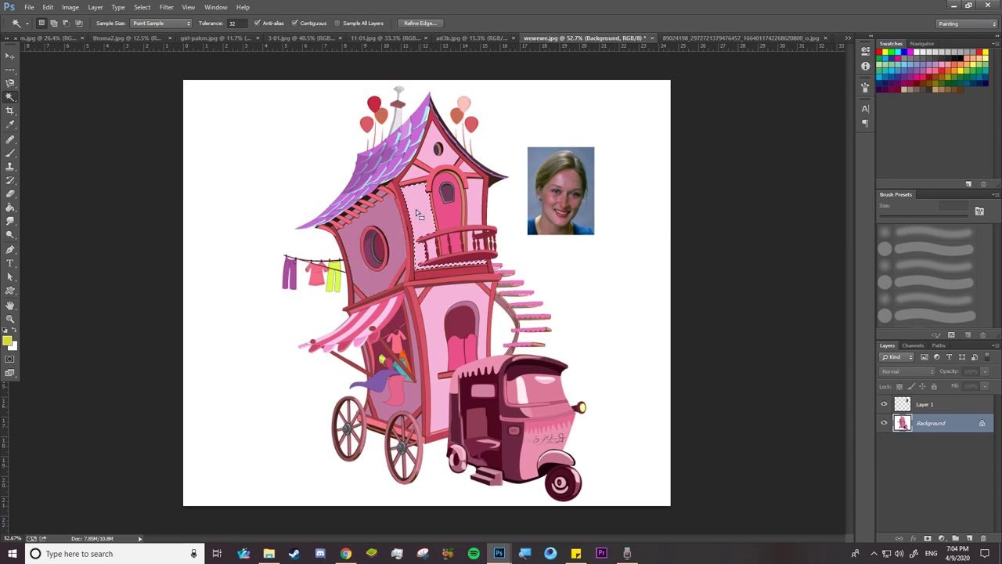
{"action": "left_click", "coordinate": [429, 168]}
Step: Choose the Quick Selection Tool and go back to the woman's portrait
{"action": "right_click", "coordinate": [10, 96]}
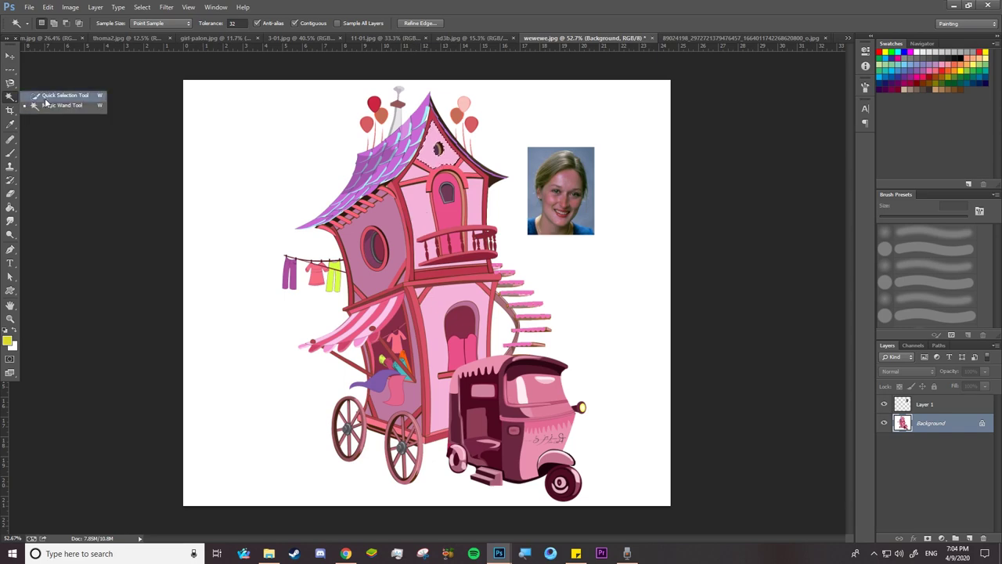
{"action": "left_click", "coordinate": [59, 95]}
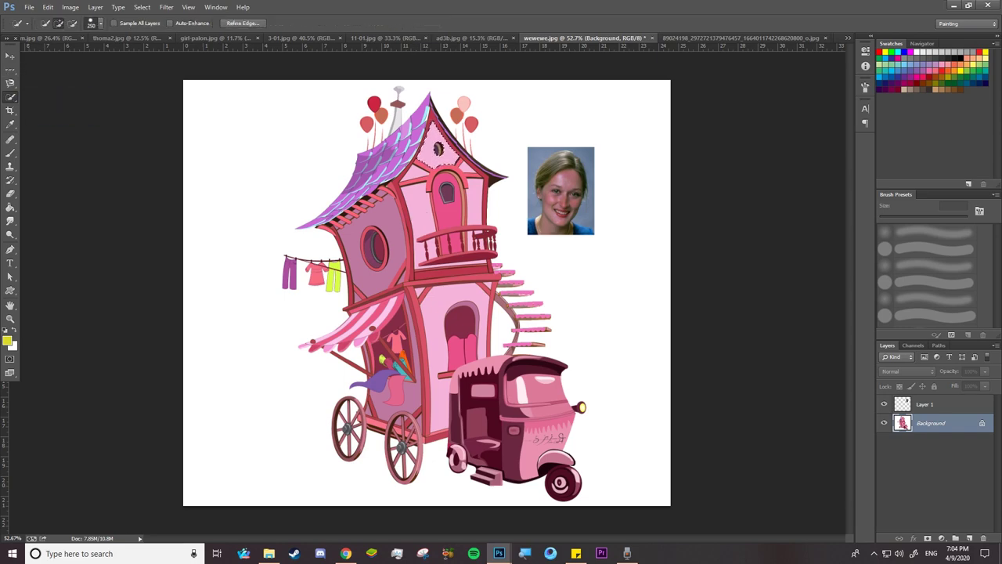
{"action": "key", "text": "ctrl+Tab"}
Step: Zoom in, set the Quick Selection brush to 150, and paint the shirt's left shoulder and side
{"action": "key", "text": "ctrl+plus"}
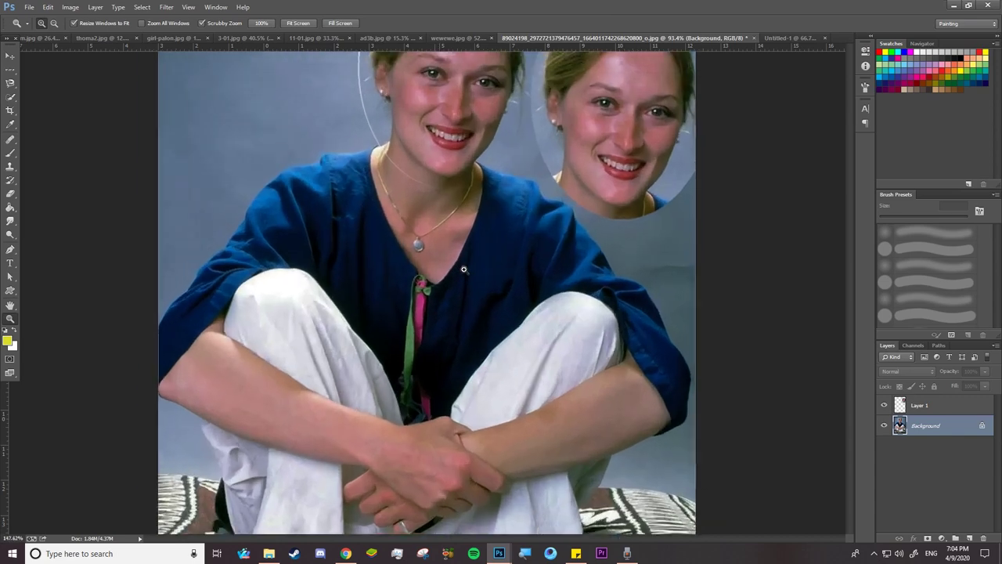
{"action": "right_click", "coordinate": [10, 96]}
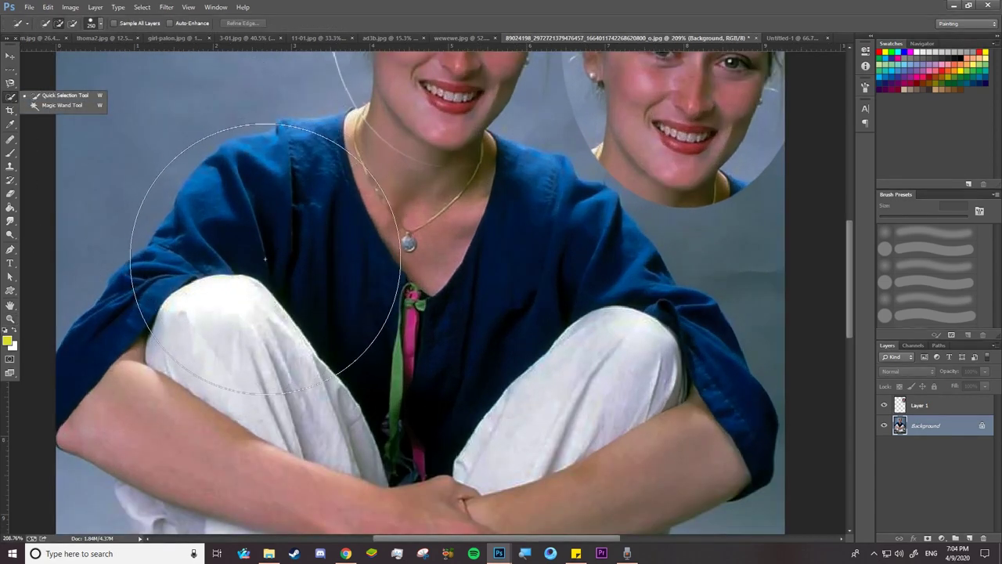
{"action": "key", "text": "bracketleft"}
{"action": "key", "text": "bracketleft"}
{"action": "key", "text": "bracketleft"}
{"action": "key", "text": "bracketleft"}
{"action": "key", "text": "bracketleft"}
{"action": "key", "text": "bracketleft"}
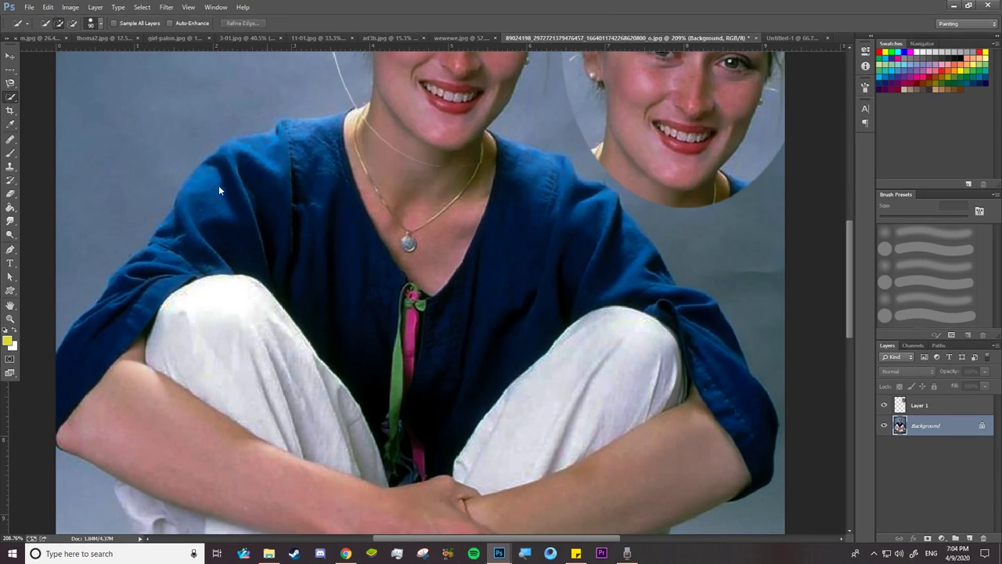
{"action": "mouse_move", "coordinate": [266, 114]}
{"action": "left_mouse_down"}
{"action": "mouse_move", "coordinate": [276, 100]}
{"action": "mouse_move", "coordinate": [220, 119]}
{"action": "left_mouse_up"}
{"action": "left_click", "coordinate": [256, 127]}
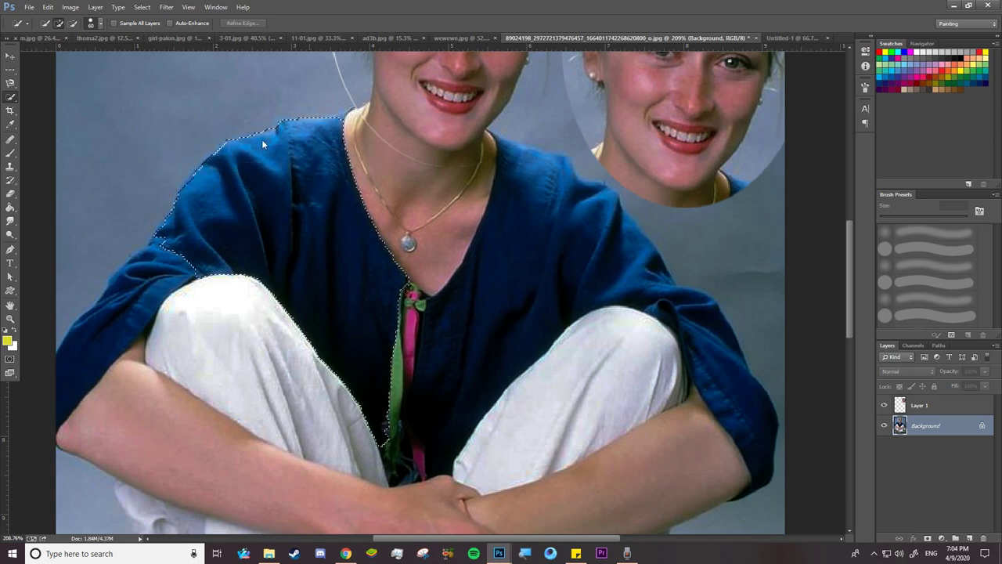
{"action": "mouse_move", "coordinate": [261, 139]}
{"action": "left_mouse_down"}
{"action": "mouse_move", "coordinate": [167, 198]}
{"action": "mouse_move", "coordinate": [88, 269]}
{"action": "left_mouse_up"}
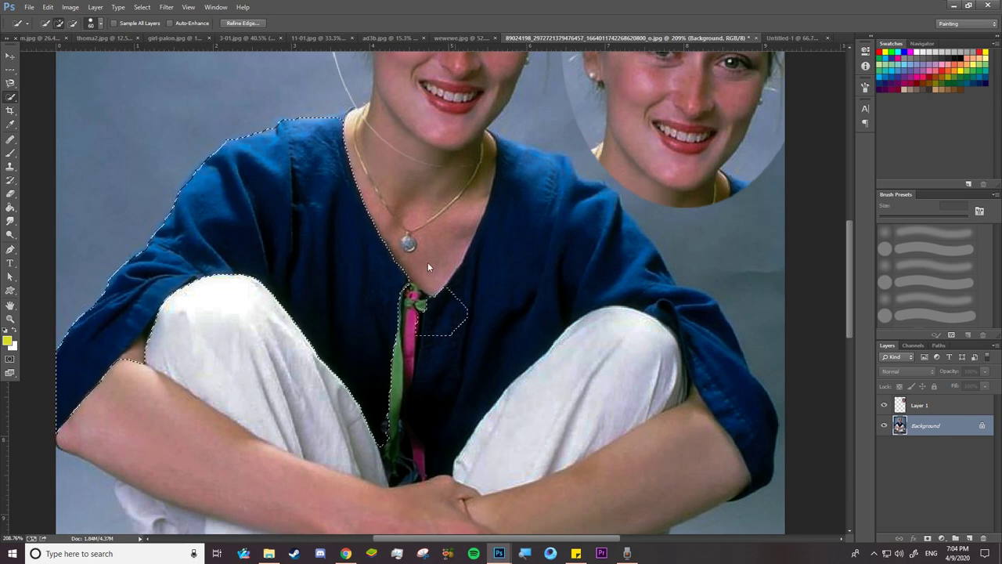
Step: Add the shirt's right side, armpit and right sleeve, then shrink the brush to subtract with Alt
{"action": "left_click_drag", "start_coordinate": [419, 265], "coordinate": [456, 201]}
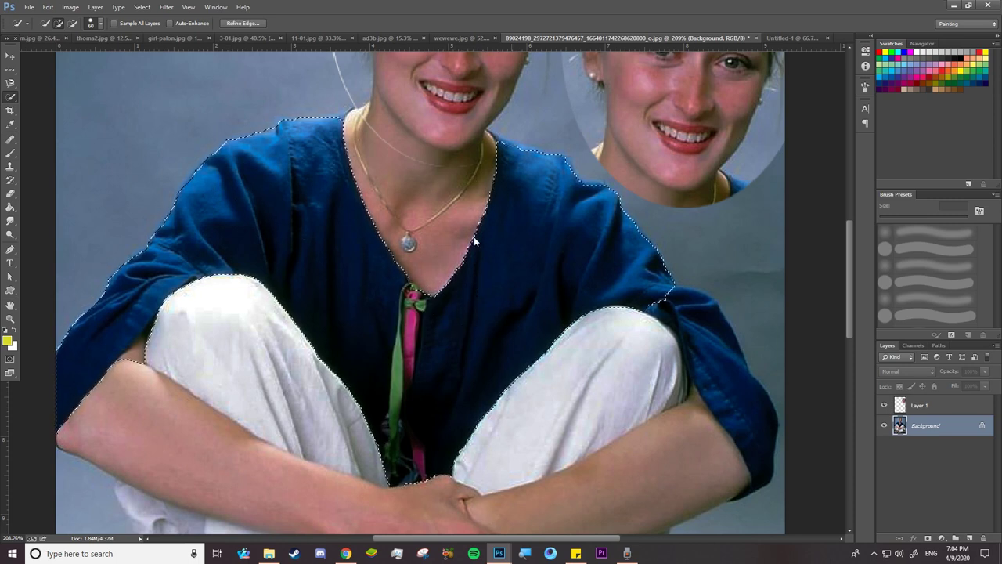
{"action": "left_click_drag", "start_coordinate": [595, 273], "coordinate": [641, 269]}
{"action": "left_click_drag", "start_coordinate": [686, 320], "coordinate": [704, 351]}
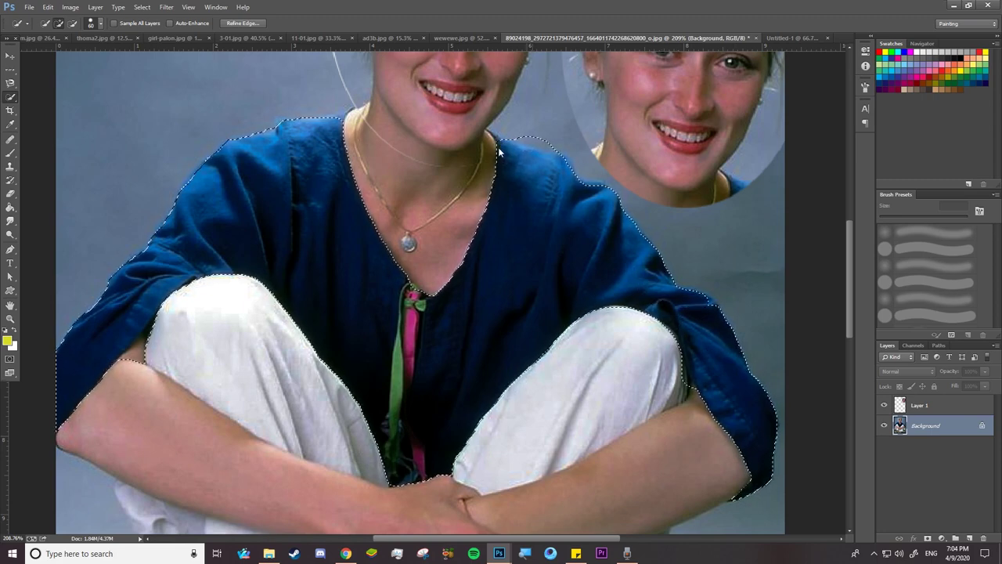
{"action": "key", "text": "bracketleft"}
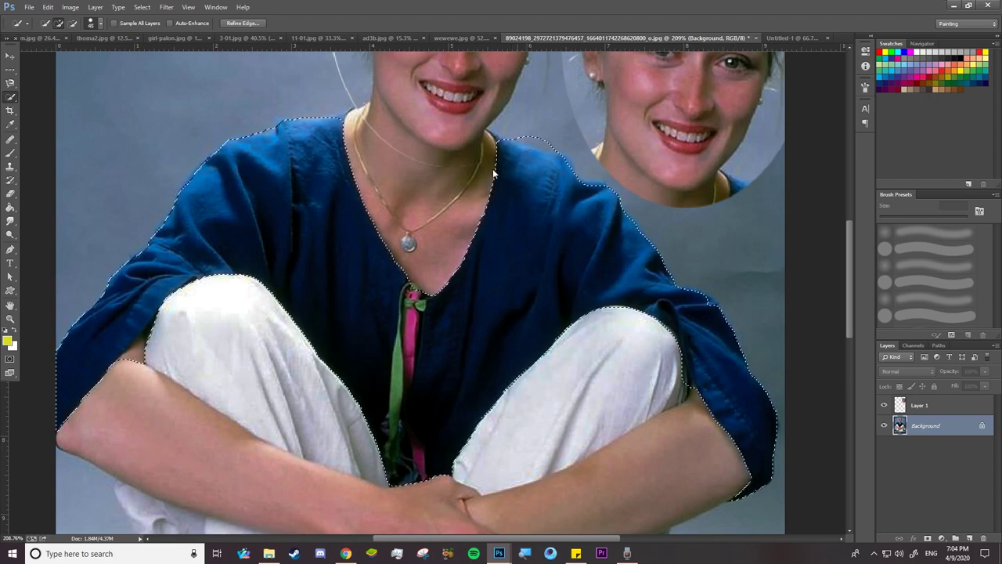
{"action": "key", "text": "bracketleft"}
{"action": "key", "text": "bracketleft"}
{"action": "key", "text": "bracketleft"}
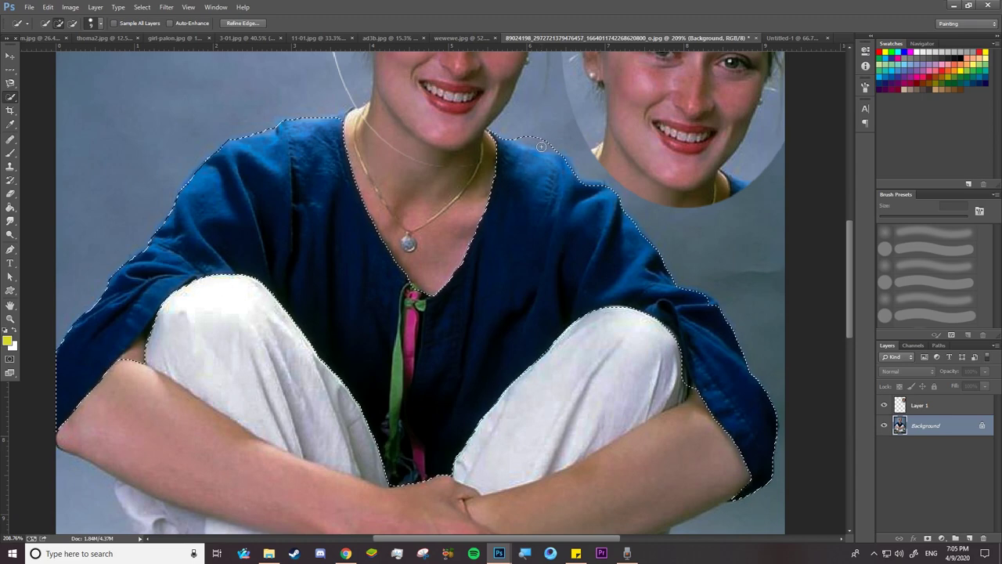
{"action": "key", "text": "alt"}
Step: Copy the shirt selection to Layer 2, shift it downward, and hide Layer 2
{"action": "key", "text": "z"}
{"action": "left_click", "coordinate": [432, 298], "text": "alt"}
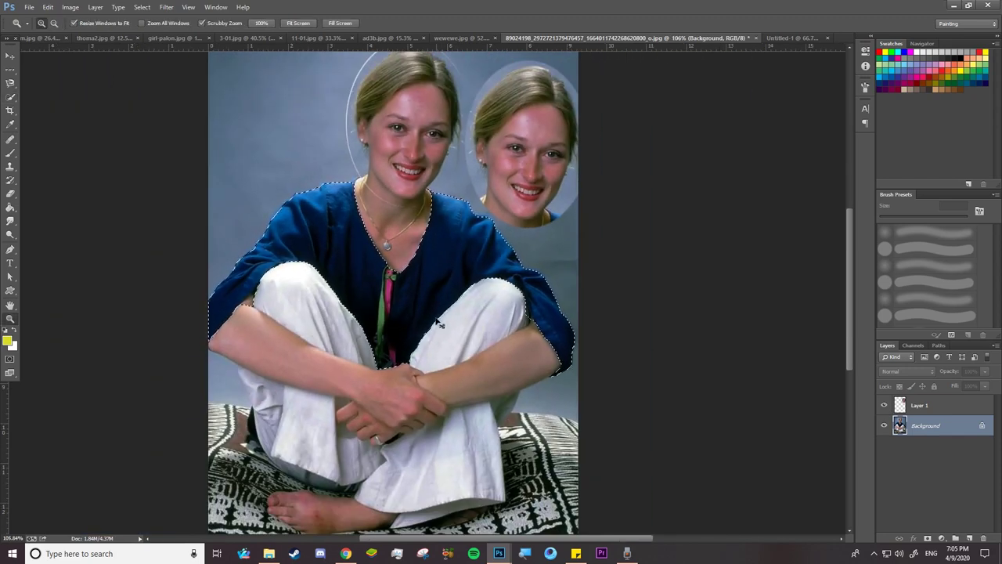
{"action": "key", "text": "ctrl+j"}
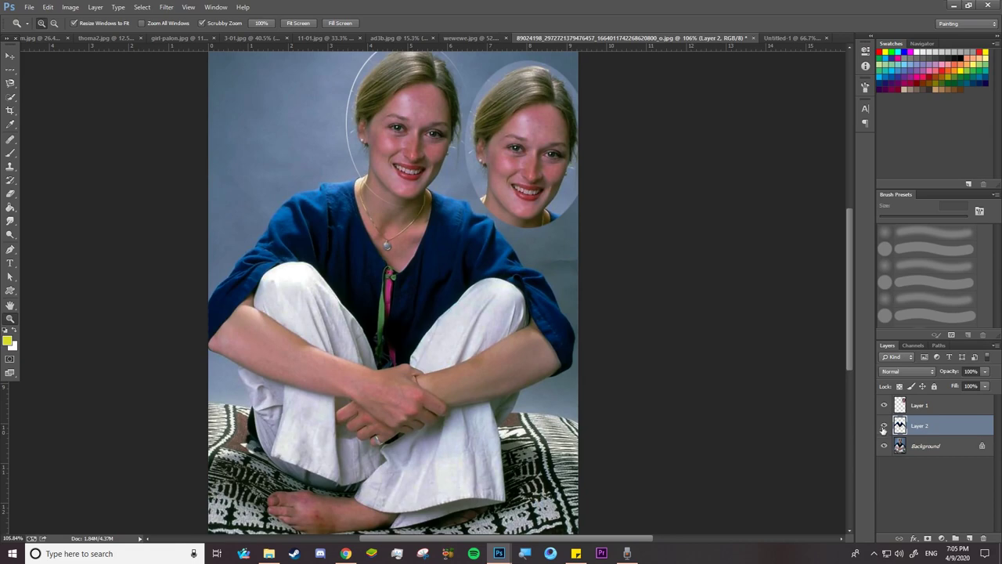
{"action": "key", "text": "v"}
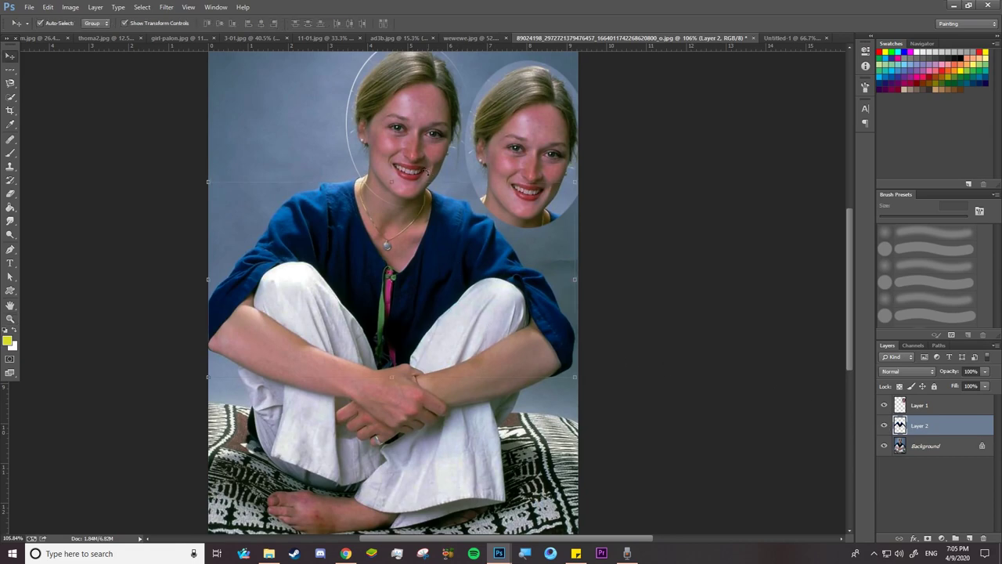
{"action": "left_click_drag", "start_coordinate": [215, 189], "coordinate": [295, 285]}
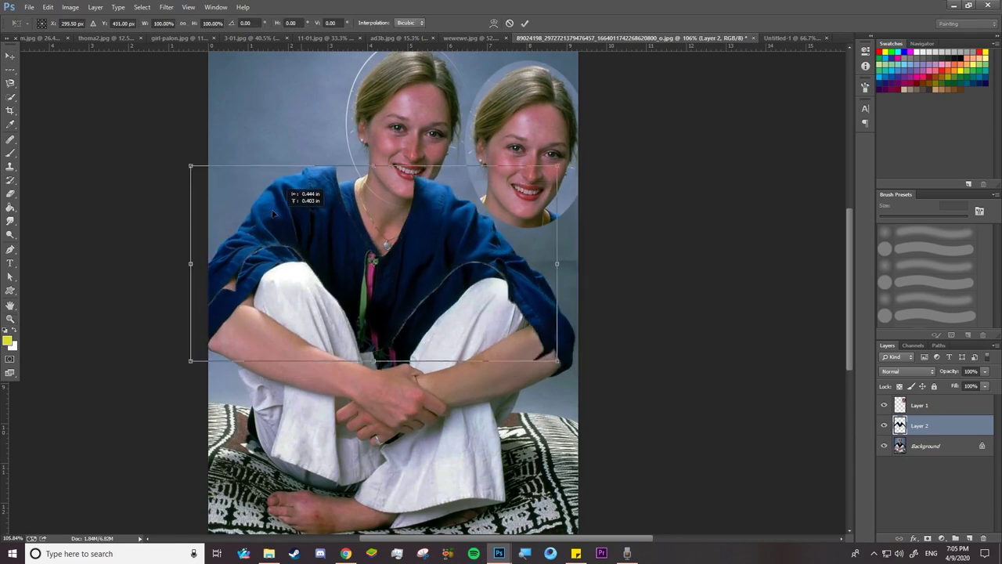
{"action": "key", "text": "Return"}
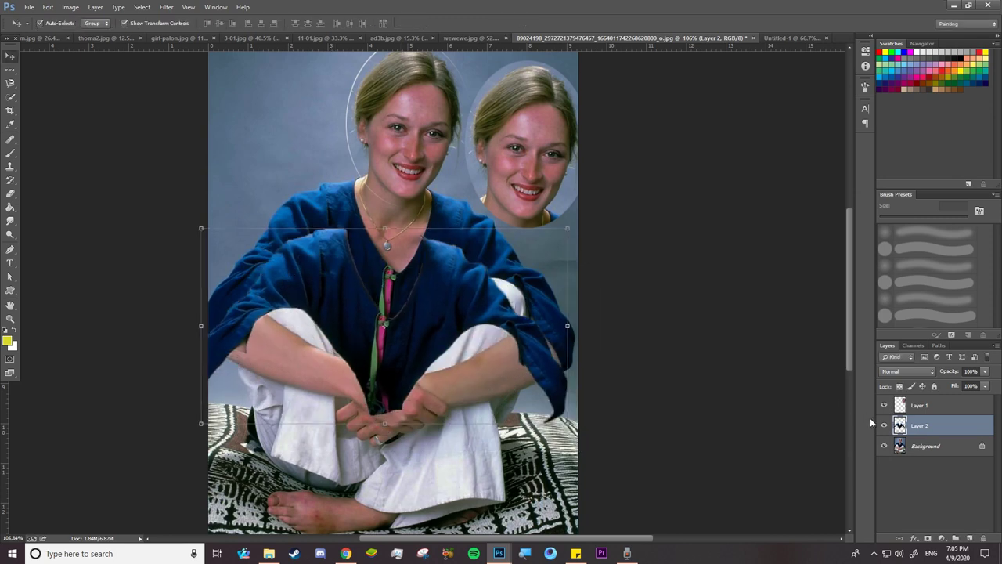
{"action": "left_click", "coordinate": [884, 425]}
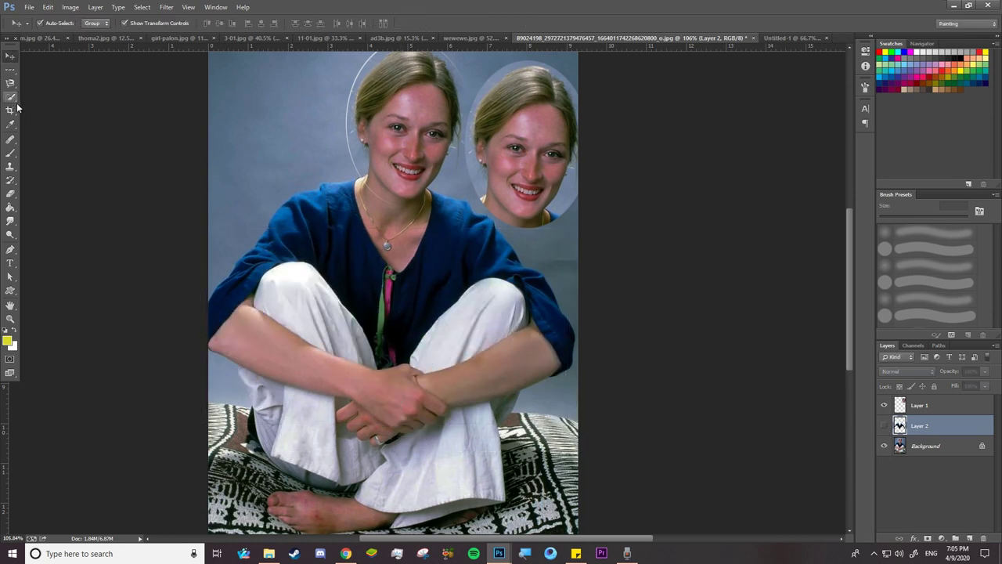
{"action": "left_click", "coordinate": [11, 85]}
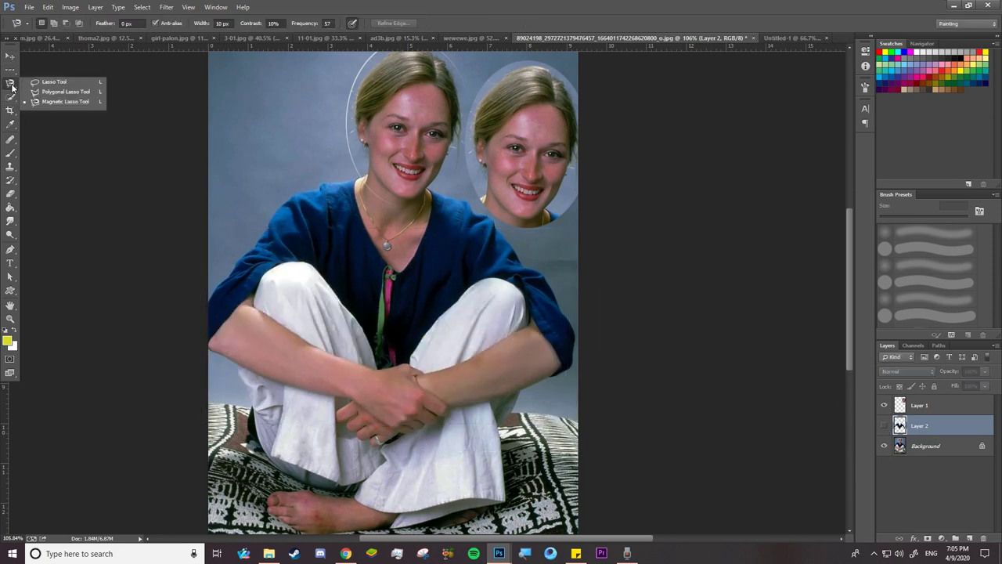
Step: Lasso a freehand loop around the woman's head, shirt, hands and right arm
{"action": "left_click", "coordinate": [57, 85]}
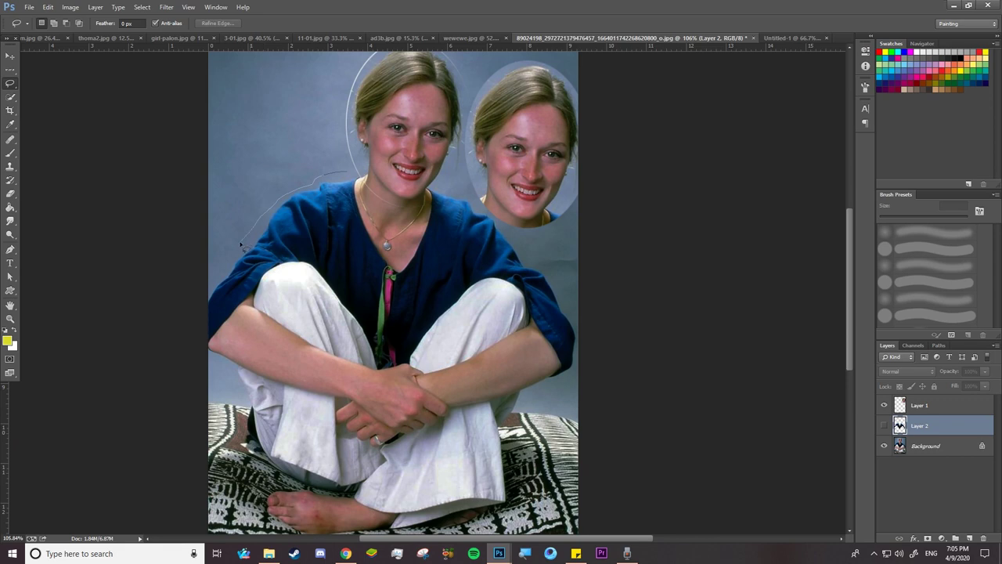
{"action": "left_click_drag", "start_coordinate": [196, 330], "coordinate": [211, 369]}
{"action": "mouse_move", "coordinate": [272, 399]}
{"action": "left_mouse_down"}
{"action": "mouse_move", "coordinate": [443, 429]}
{"action": "mouse_move", "coordinate": [540, 390]}
{"action": "mouse_move", "coordinate": [553, 269]}
{"action": "left_mouse_up"}
{"action": "left_click_drag", "start_coordinate": [345, 172], "coordinate": [345, 174]}
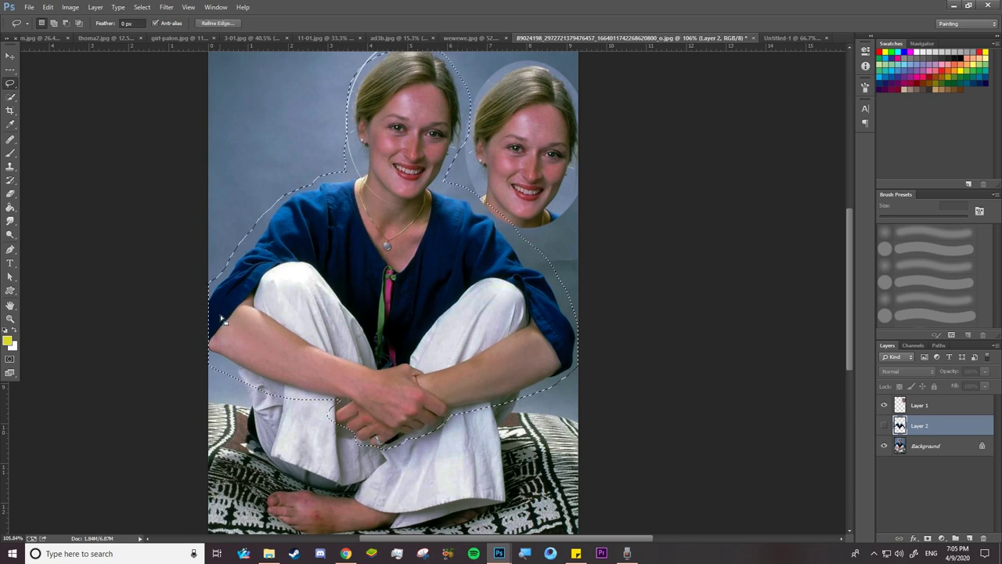
{"action": "right_click", "coordinate": [11, 85]}
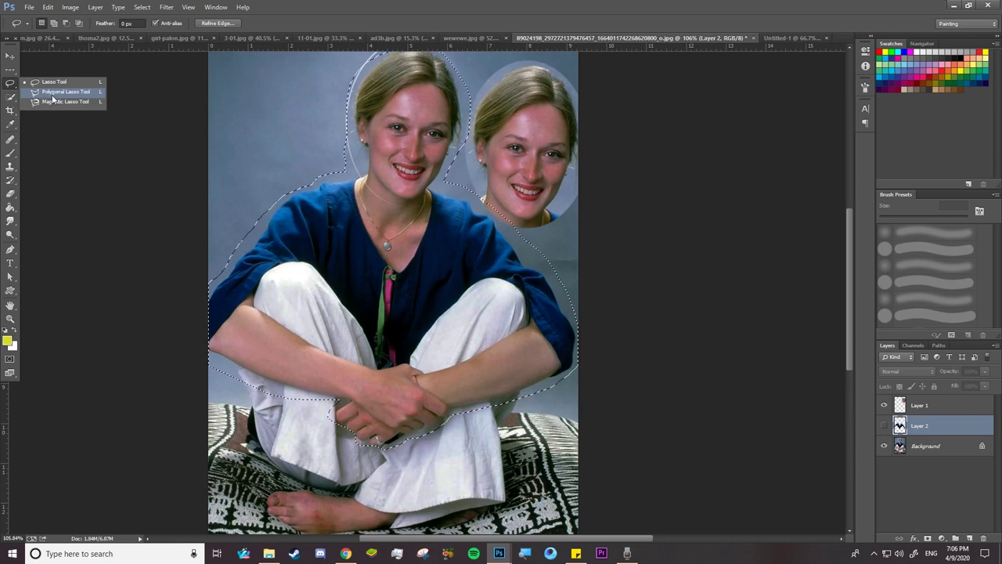
Step: Trace a straight-edged Polygonal Lasso outline around the woman's torso and arms, then cancel it with Esc
{"action": "left_click", "coordinate": [53, 93]}
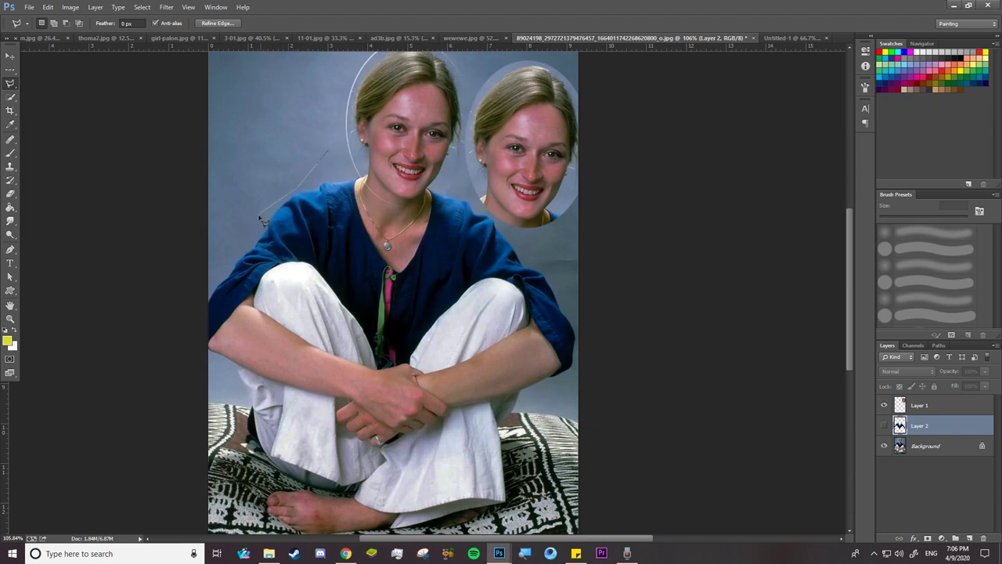
{"action": "left_click", "coordinate": [213, 280]}
{"action": "left_click", "coordinate": [196, 347]}
{"action": "left_click", "coordinate": [335, 401]}
{"action": "left_click", "coordinate": [444, 417]}
{"action": "left_click", "coordinate": [548, 388]}
{"action": "left_click", "coordinate": [588, 359]}
{"action": "left_click", "coordinate": [556, 258]}
{"action": "left_click", "coordinate": [465, 168]}
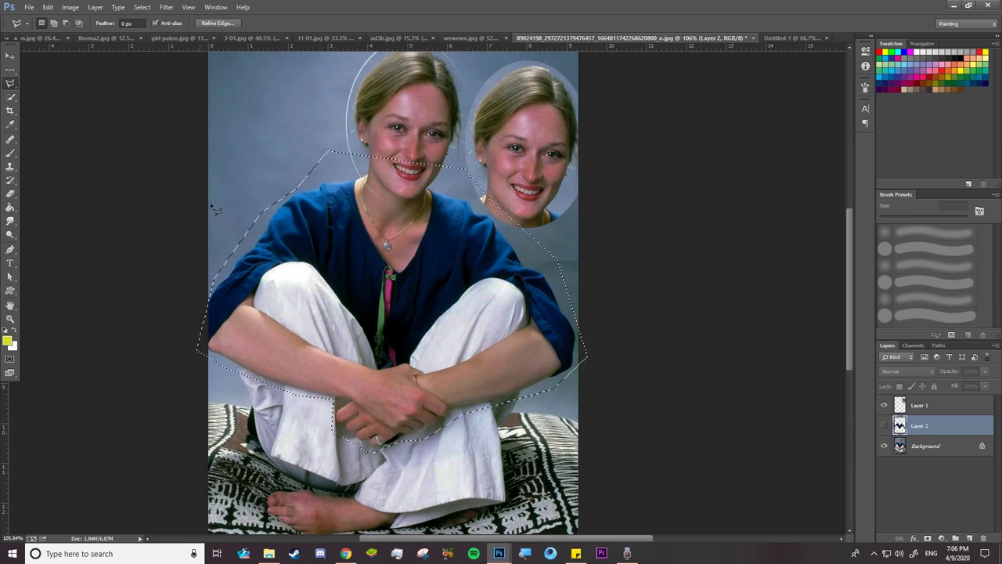
{"action": "key", "text": "Escape"}
{"action": "right_click", "coordinate": [11, 83]}
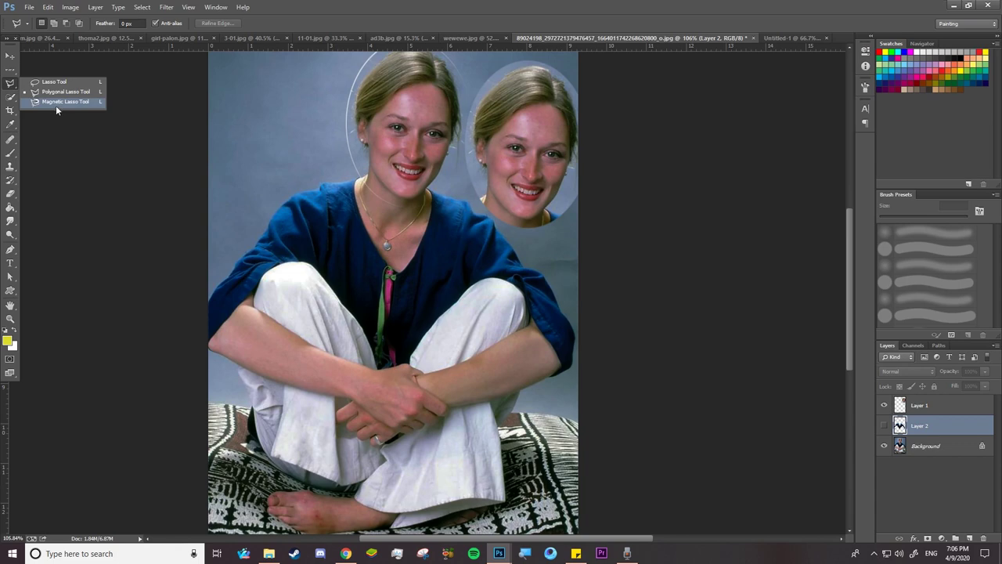
Step: Choose the Magnetic Lasso, zoom to 200%, and make the Background layer active
{"action": "left_click", "coordinate": [61, 102]}
{"action": "key", "text": "ctrl+plus"}
{"action": "right_click", "coordinate": [11, 83]}
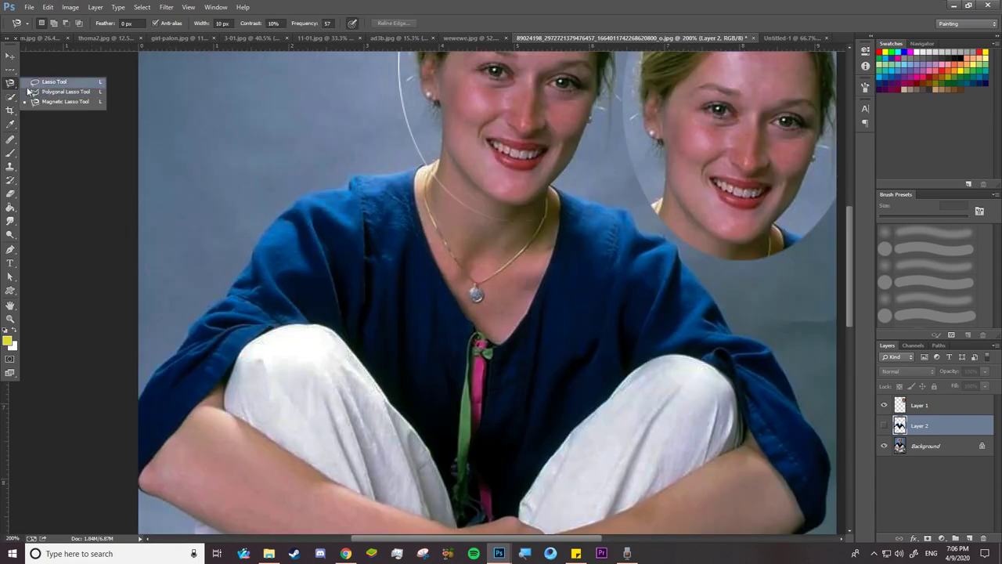
{"action": "left_click", "coordinate": [41, 102]}
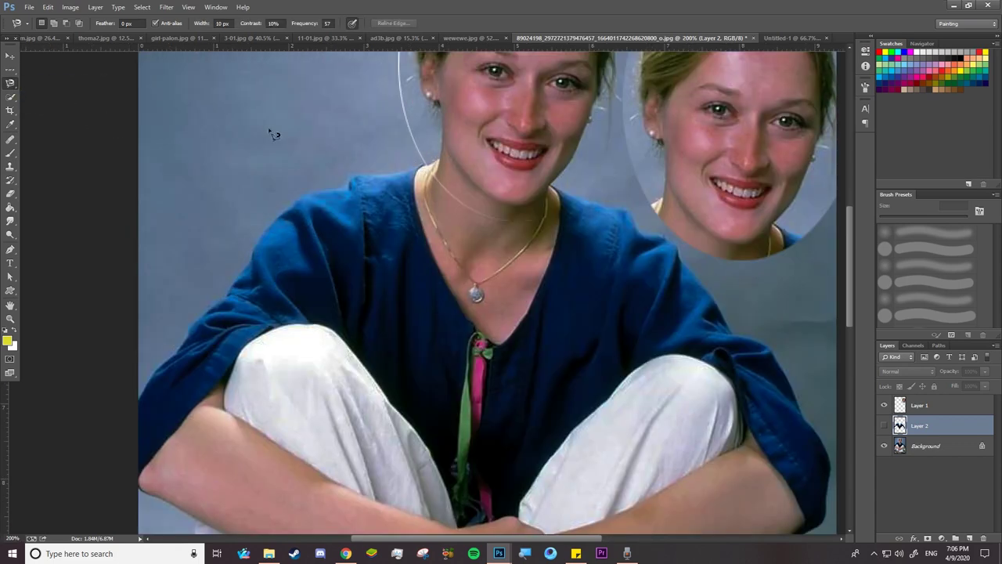
{"action": "double_click", "coordinate": [439, 162]}
{"action": "left_click", "coordinate": [472, 206]}
{"action": "left_click", "coordinate": [928, 445]}
Step: Trace the left arm with the Magnetic Lasso and clean it up with Quick Selection
{"action": "left_click", "coordinate": [459, 161]}
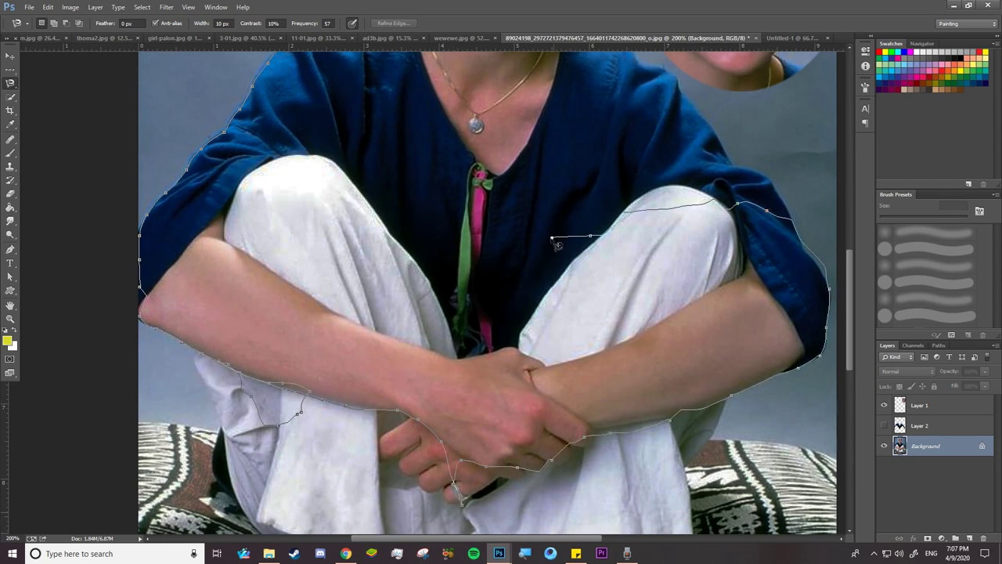
{"action": "double_click", "coordinate": [112, 303]}
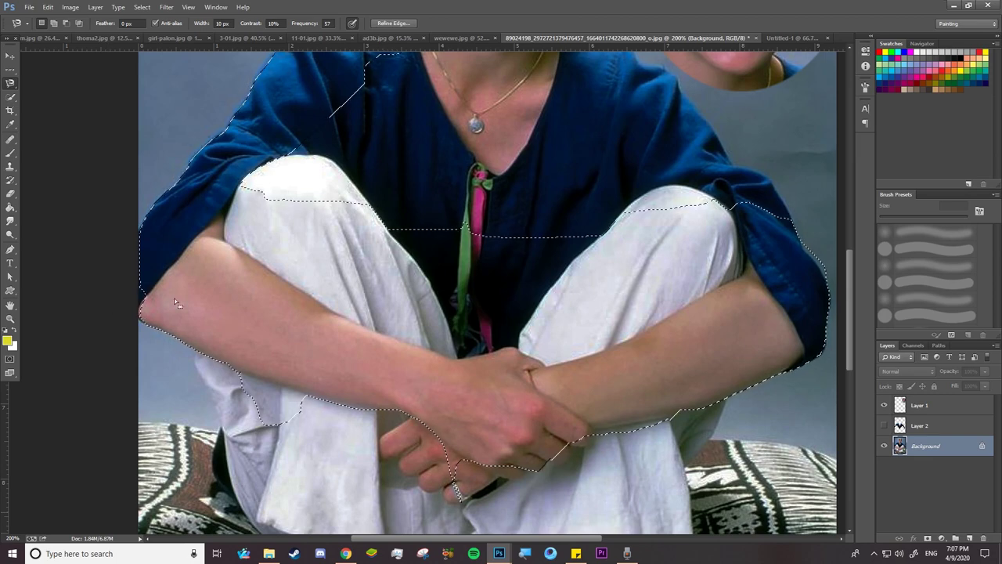
{"action": "left_click", "coordinate": [227, 212]}
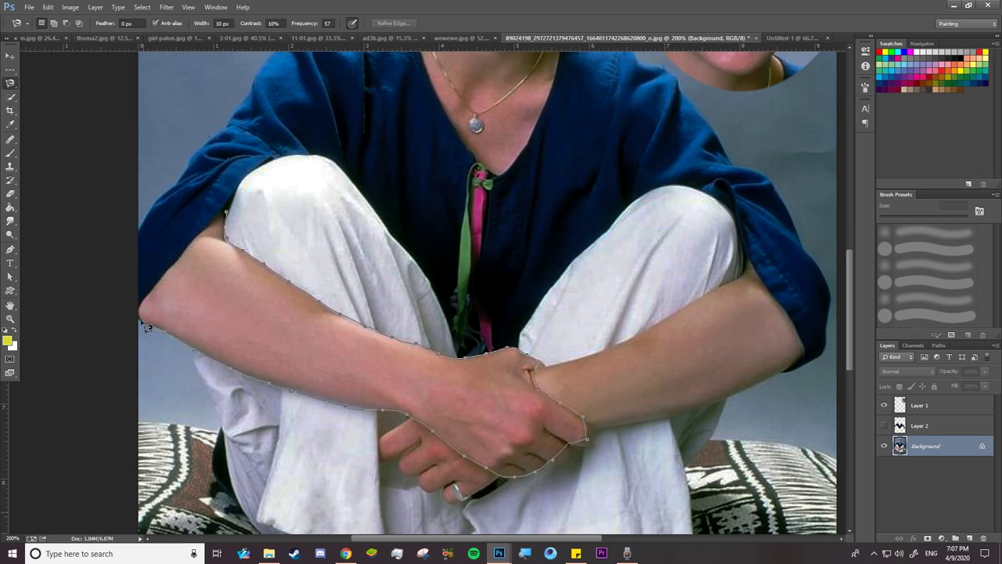
{"action": "left_click", "coordinate": [231, 213]}
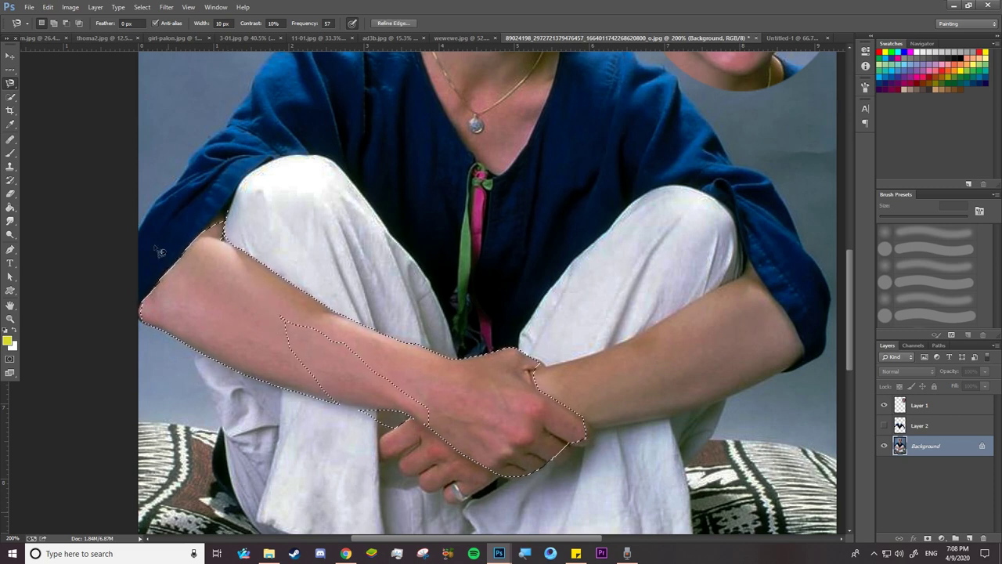
{"action": "left_click", "coordinate": [10, 97]}
{"action": "left_click_drag", "start_coordinate": [219, 261], "coordinate": [423, 415]}
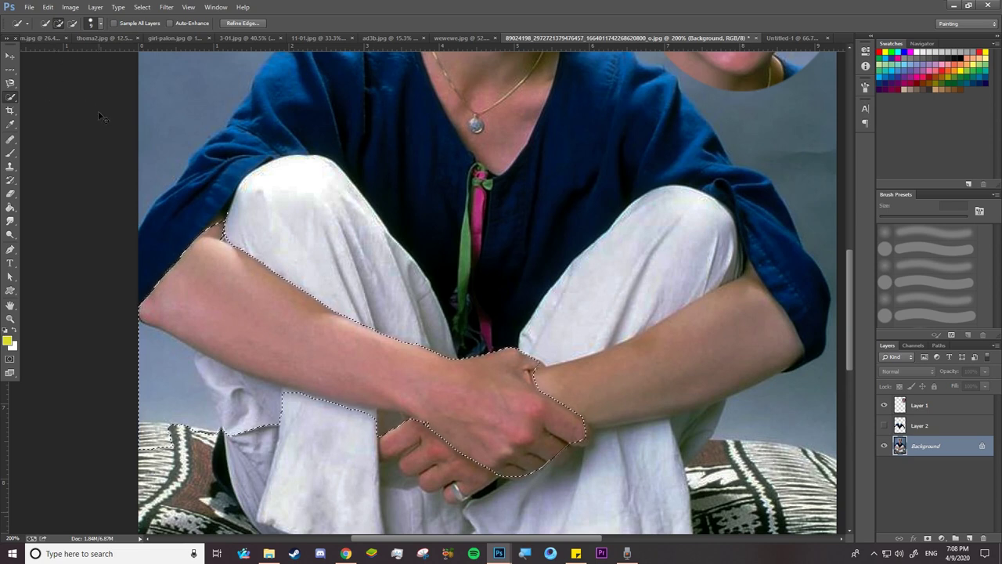
Step: Deselect, then start a yellow Shape 1 pen shape with curved anchors along the left sleeve's edge
{"action": "key", "text": "ctrl+d"}
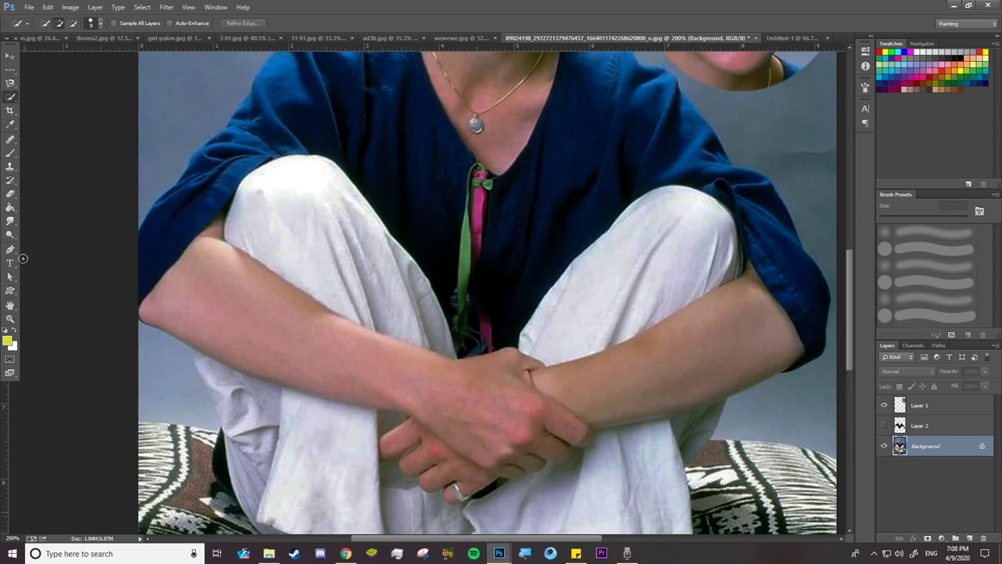
{"action": "left_click", "coordinate": [11, 250]}
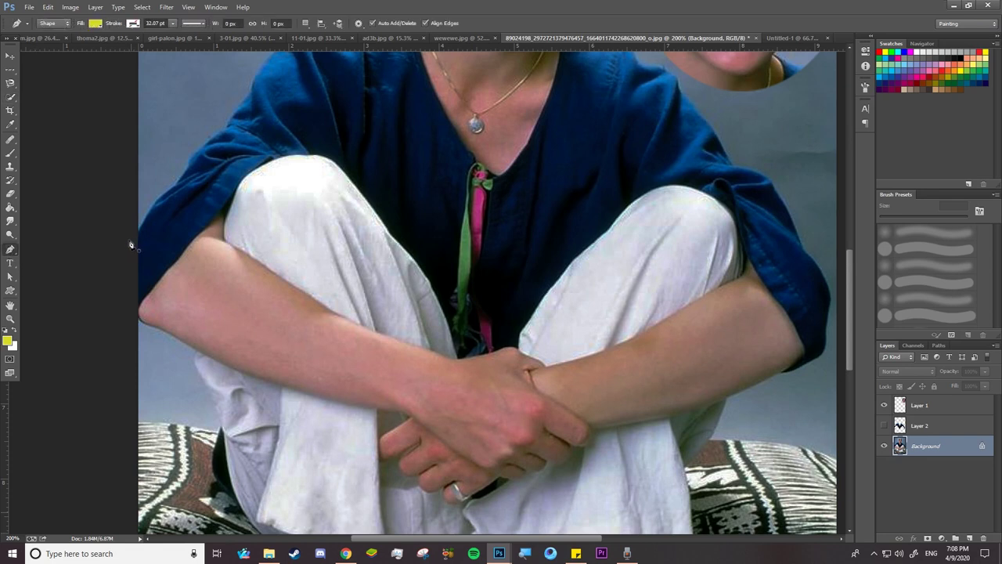
{"action": "left_click", "coordinate": [169, 207]}
{"action": "left_click", "coordinate": [177, 189]}
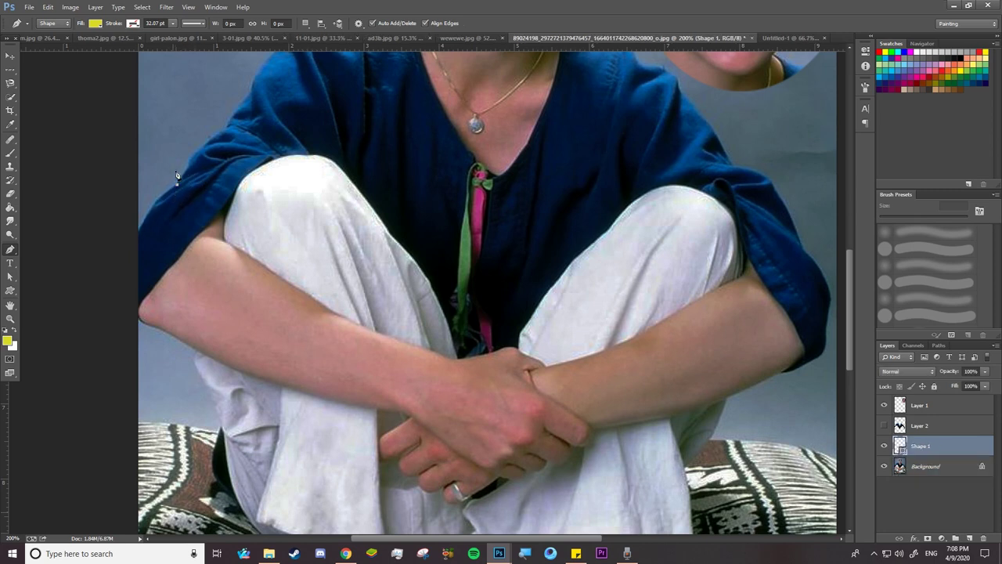
{"action": "left_click", "coordinate": [140, 231]}
{"action": "left_click_drag", "start_coordinate": [139, 231], "coordinate": [132, 247]}
{"action": "left_click_drag", "start_coordinate": [131, 253], "coordinate": [130, 253]}
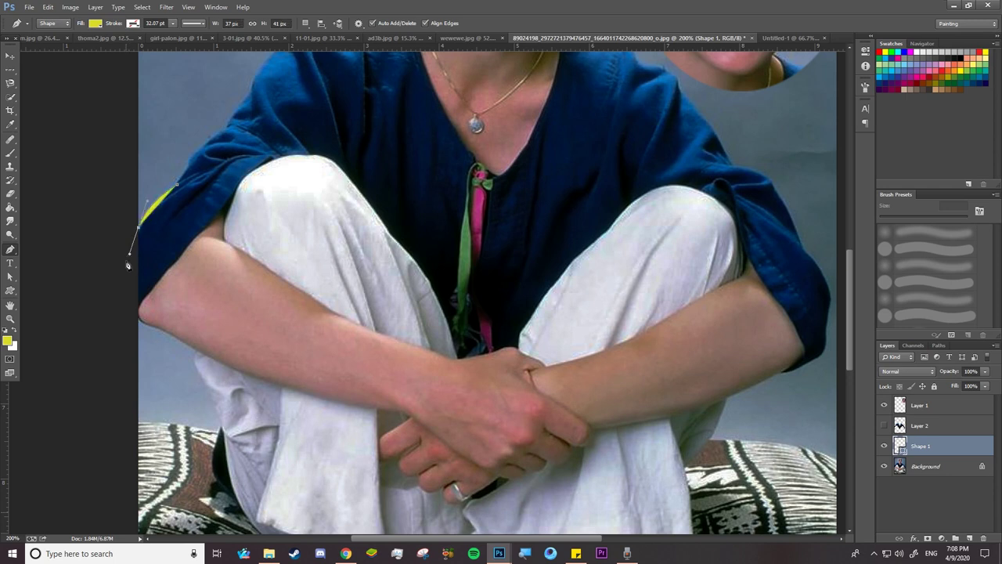
Step: Extend the pen outline down the arm's outer edge along the forearm toward the hand
{"action": "left_click", "coordinate": [138, 317]}
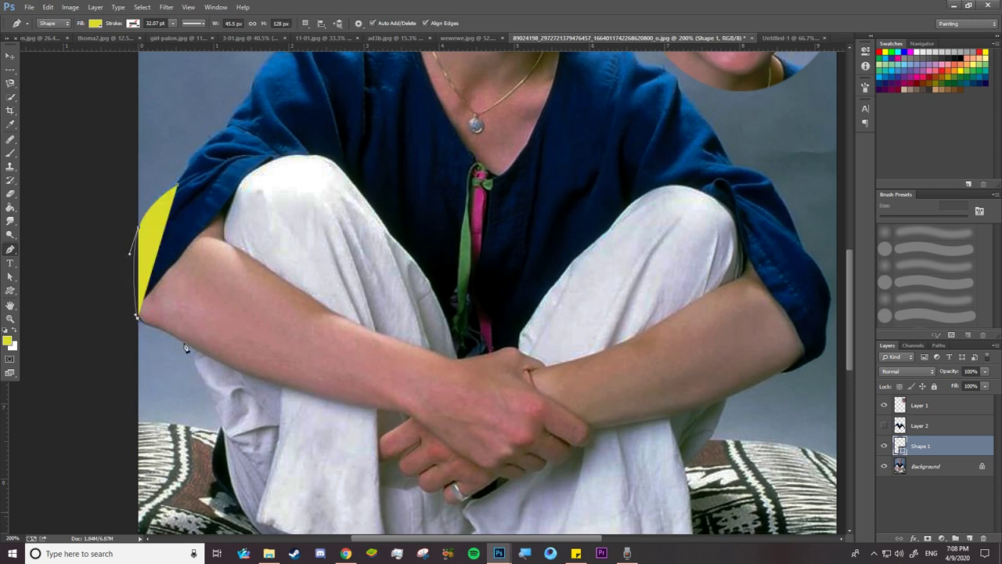
{"action": "left_click_drag", "start_coordinate": [186, 347], "coordinate": [175, 340]}
{"action": "left_click", "coordinate": [173, 334]}
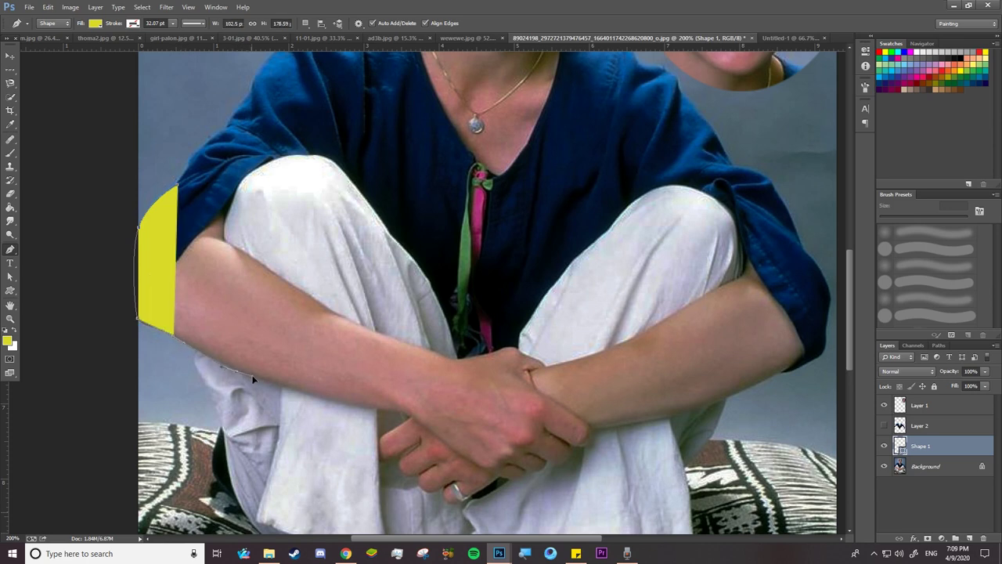
{"action": "left_click", "coordinate": [237, 369]}
{"action": "left_click", "coordinate": [408, 410]}
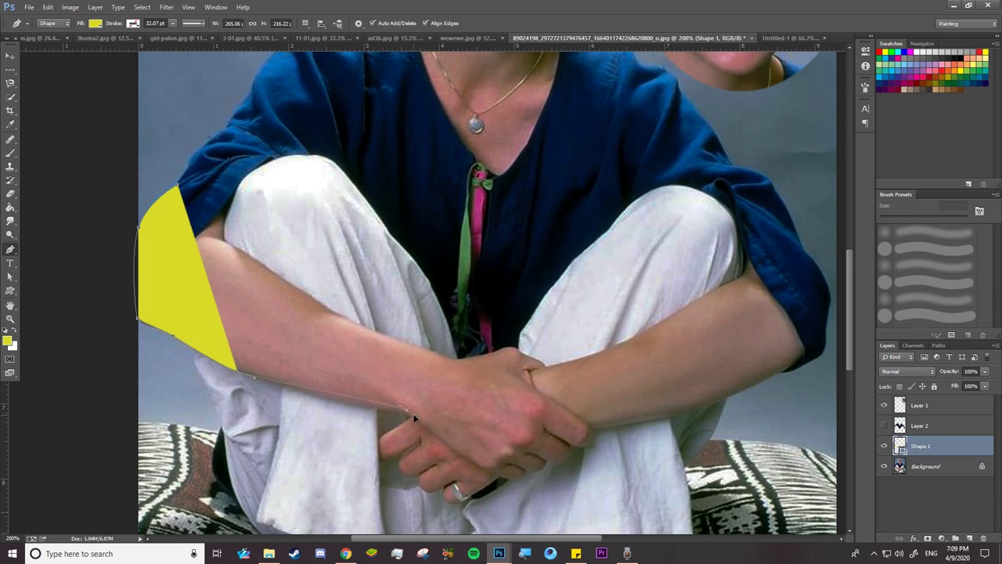
{"action": "left_click_drag", "start_coordinate": [423, 414], "coordinate": [429, 421]}
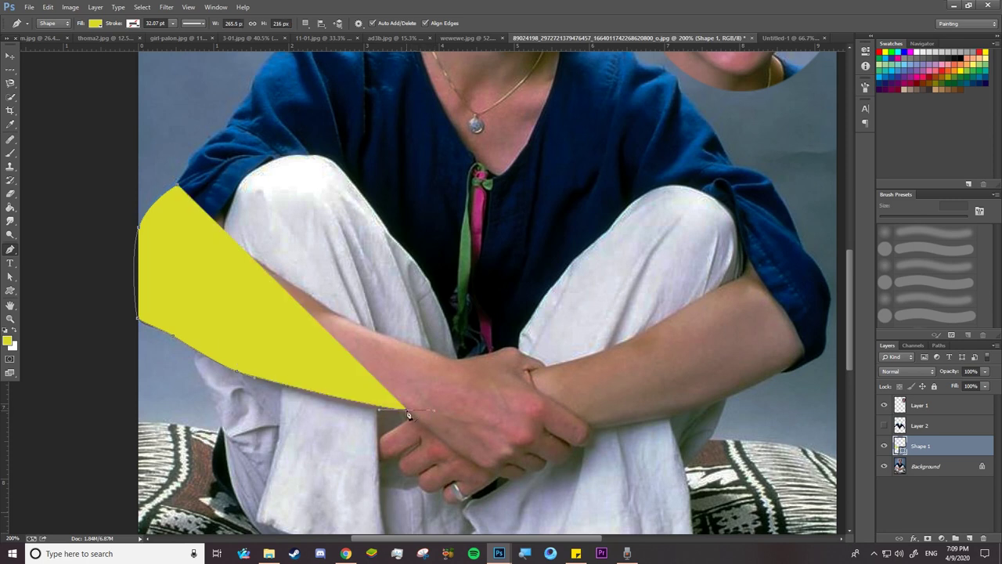
{"action": "left_click", "coordinate": [478, 467]}
{"action": "left_click_drag", "start_coordinate": [483, 467], "coordinate": [486, 468]}
{"action": "key", "text": "ctrl+z"}
Step: Trace the shape around the hand and fingertips and back up the arm
{"action": "left_click", "coordinate": [488, 468]}
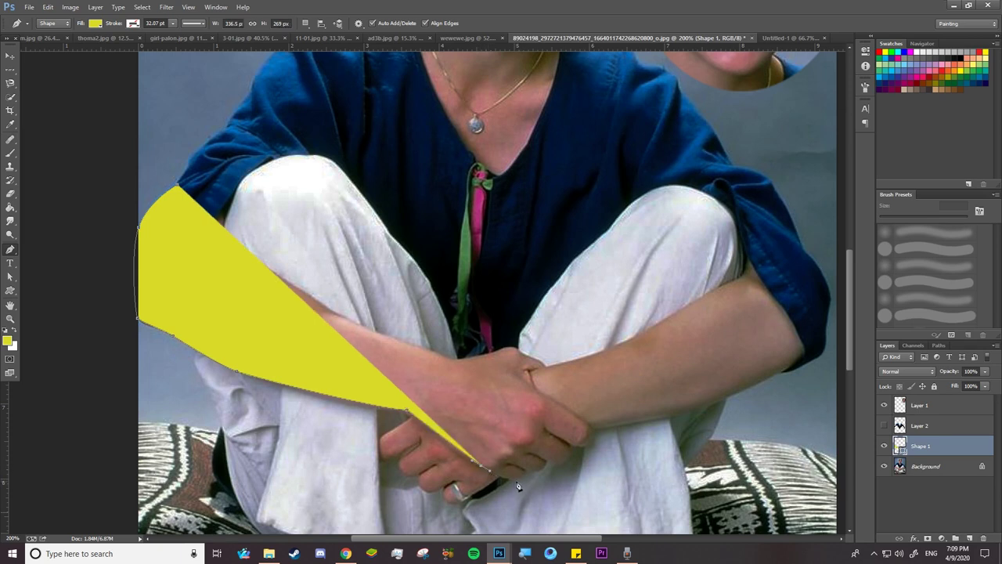
{"action": "left_click", "coordinate": [517, 479]}
{"action": "left_click_drag", "start_coordinate": [529, 477], "coordinate": [568, 461]}
{"action": "left_click", "coordinate": [550, 468]}
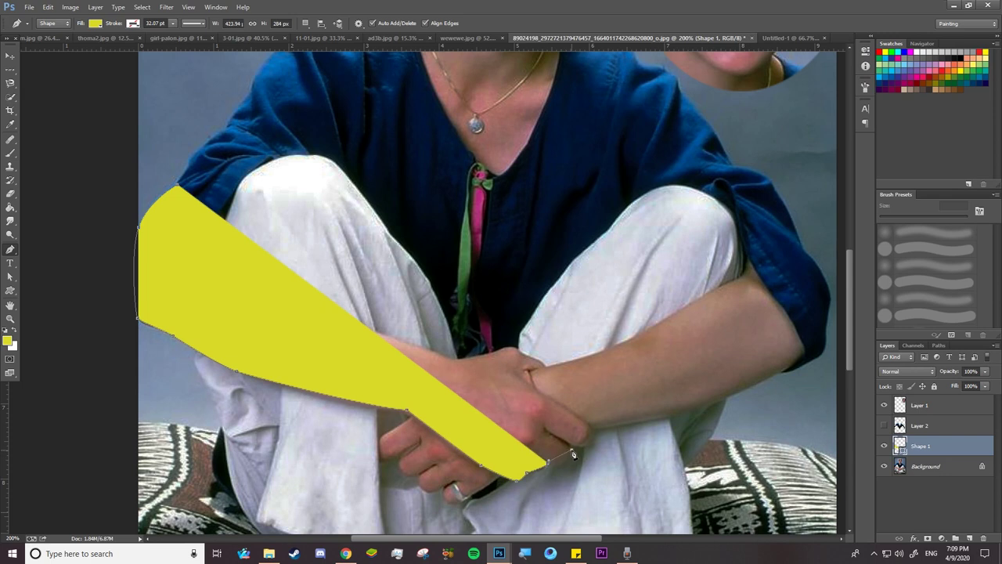
{"action": "left_click", "coordinate": [573, 454]}
{"action": "left_click", "coordinate": [594, 425]}
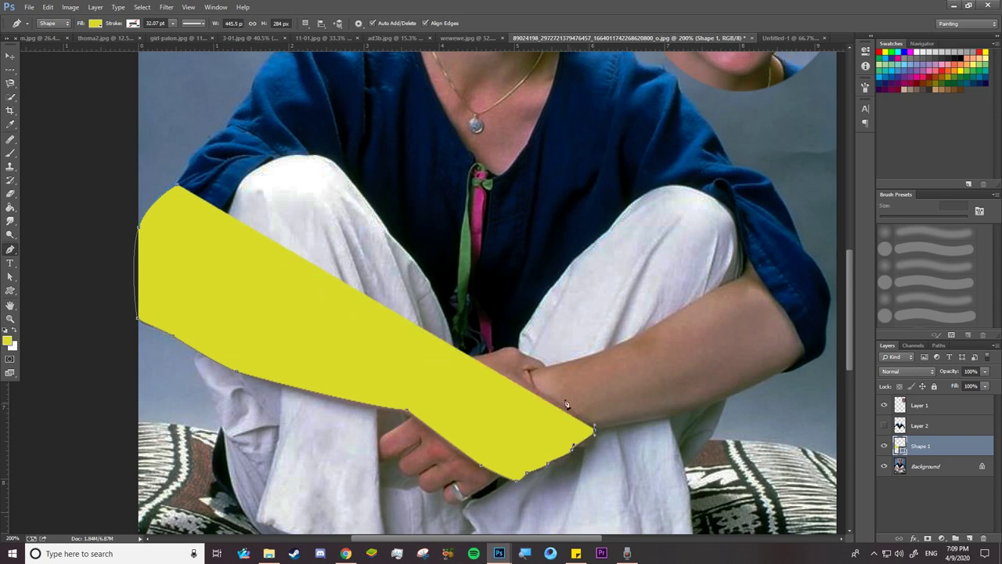
{"action": "left_click", "coordinate": [546, 363]}
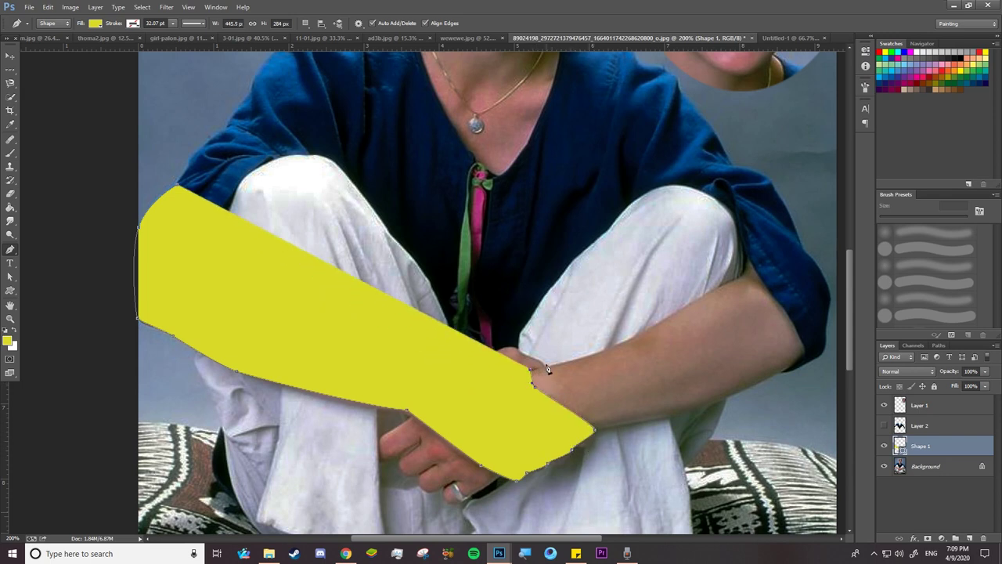
{"action": "left_click", "coordinate": [466, 354]}
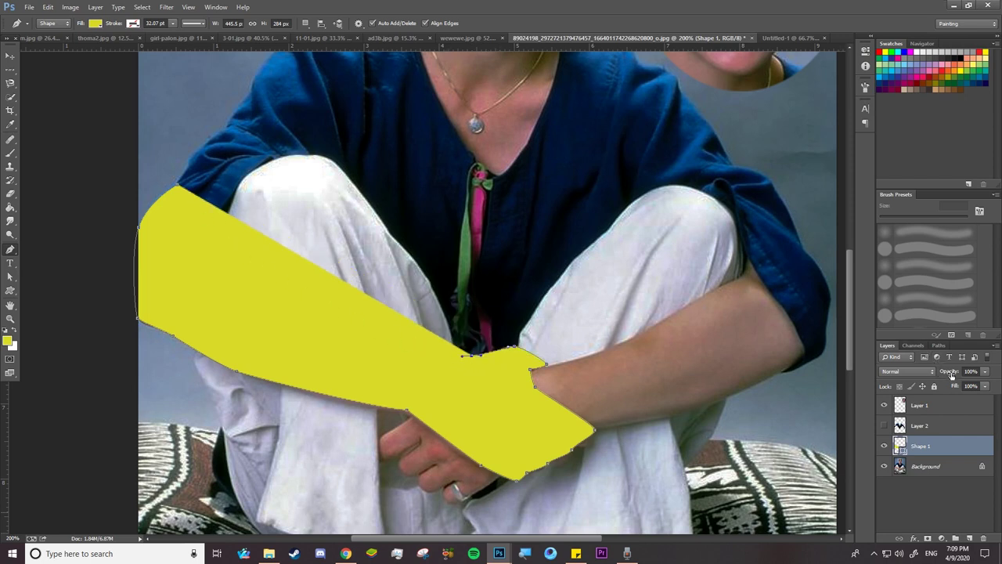
Step: Lower Shape 1 opacity to 62% and close the outline along the arm's upper edge
{"action": "left_click_drag", "start_coordinate": [950, 373], "coordinate": [929, 379]}
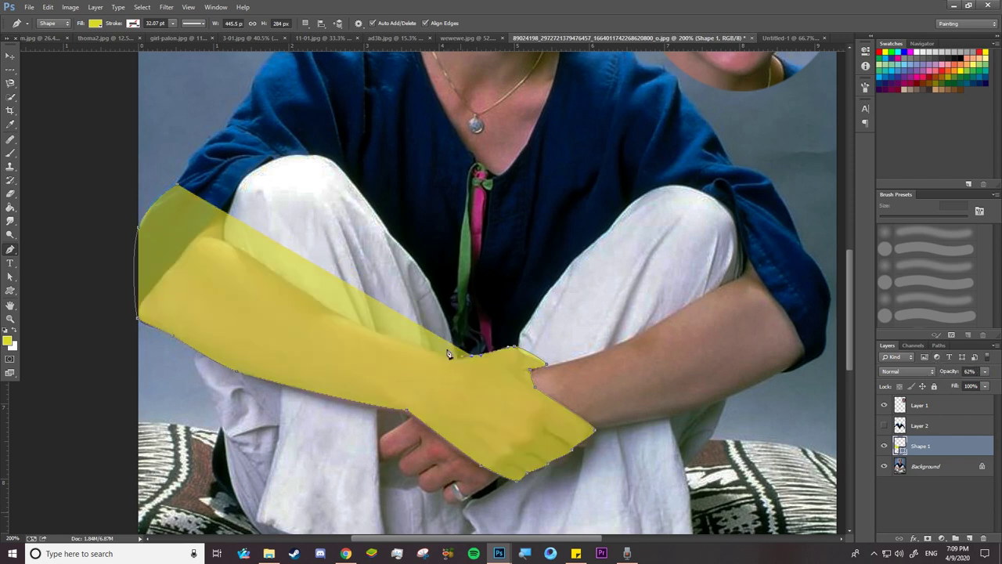
{"action": "left_click", "coordinate": [349, 321]}
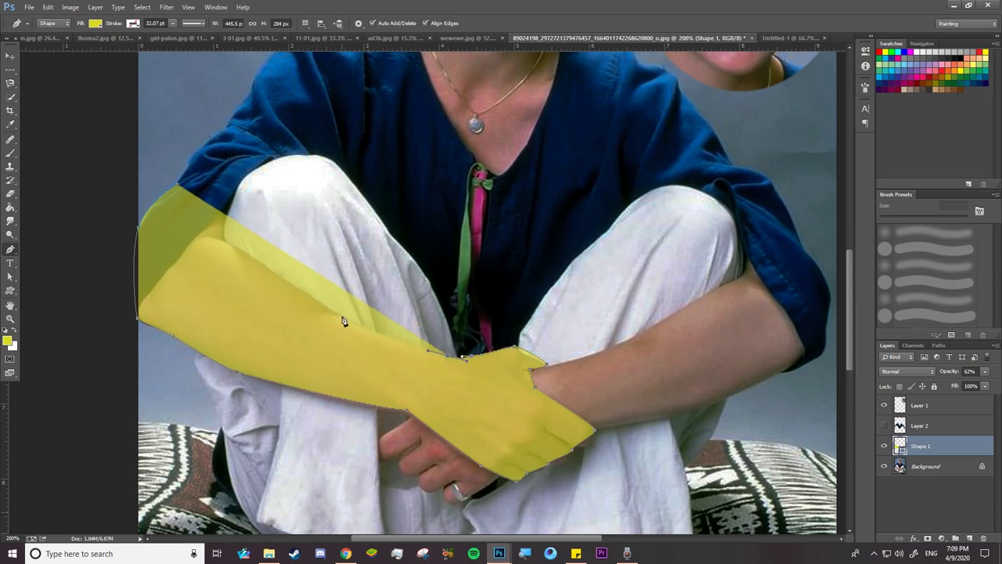
{"action": "left_click", "coordinate": [325, 306]}
{"action": "left_click", "coordinate": [227, 241]}
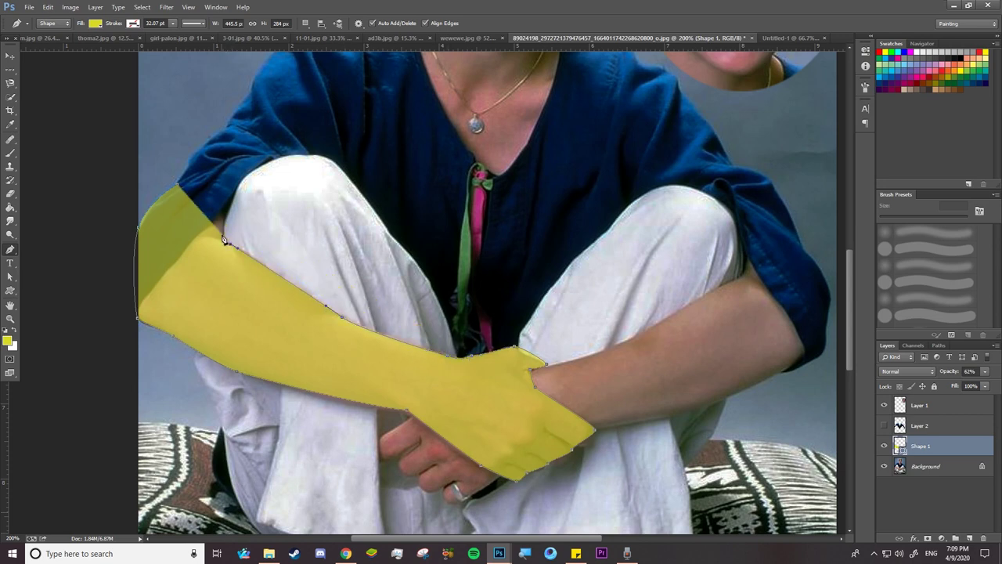
{"action": "left_click", "coordinate": [222, 213]}
{"action": "left_click", "coordinate": [179, 189]}
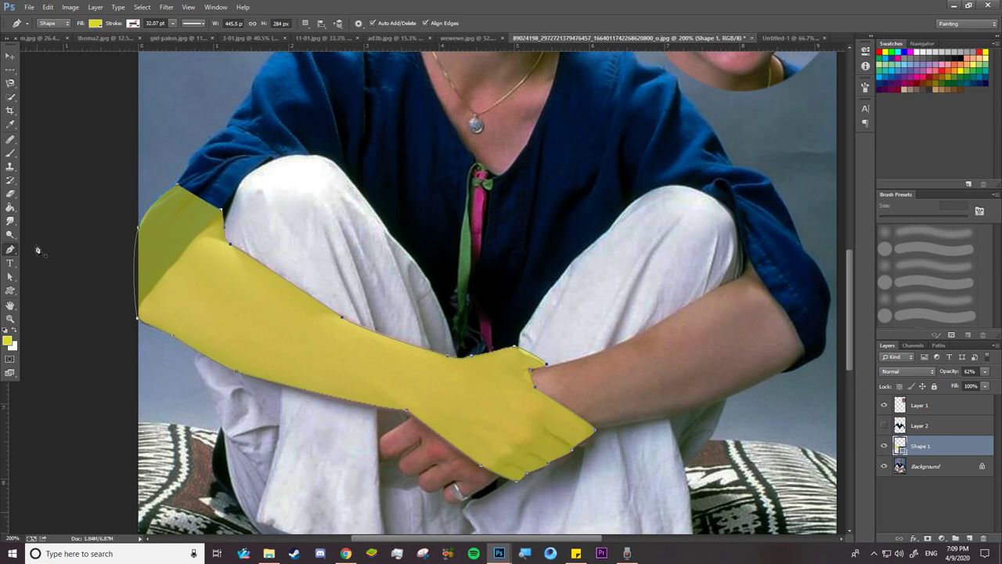
{"action": "left_click", "coordinate": [11, 278]}
Step: Convert the arm path into a selection with a 5 px feather radius
{"action": "right_click", "coordinate": [257, 298]}
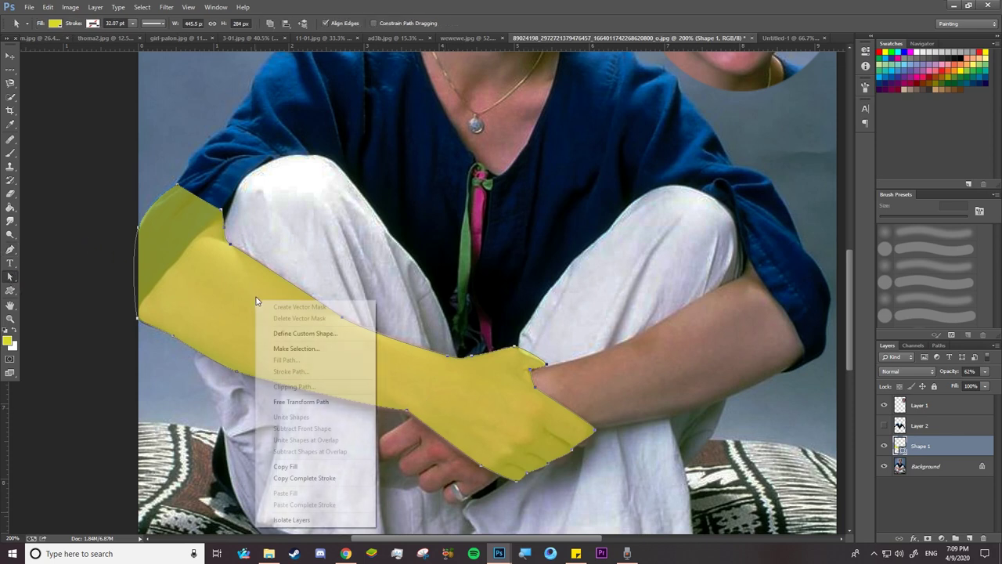
{"action": "left_click", "coordinate": [294, 349]}
{"action": "type", "text": "5"}
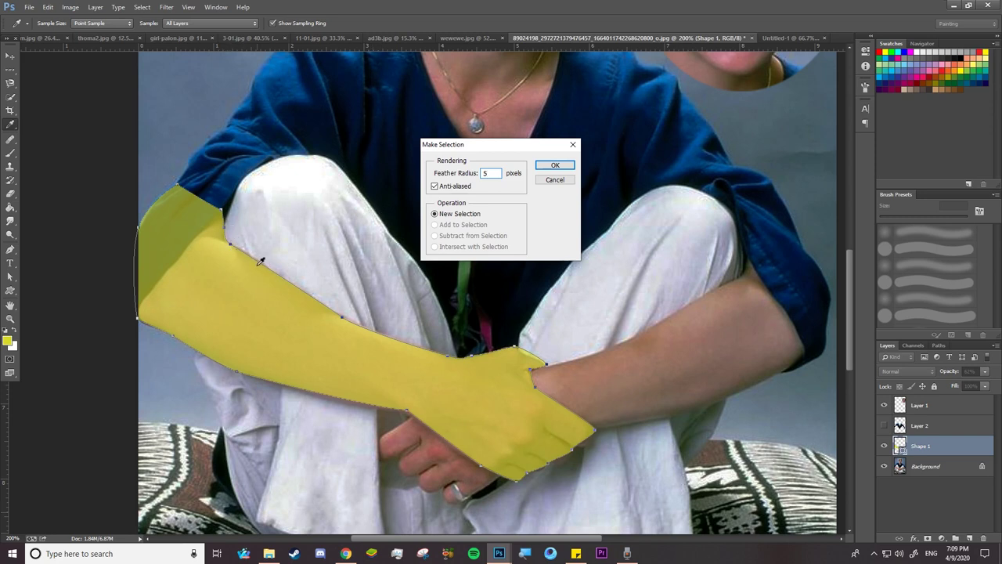
{"action": "left_click", "coordinate": [555, 165]}
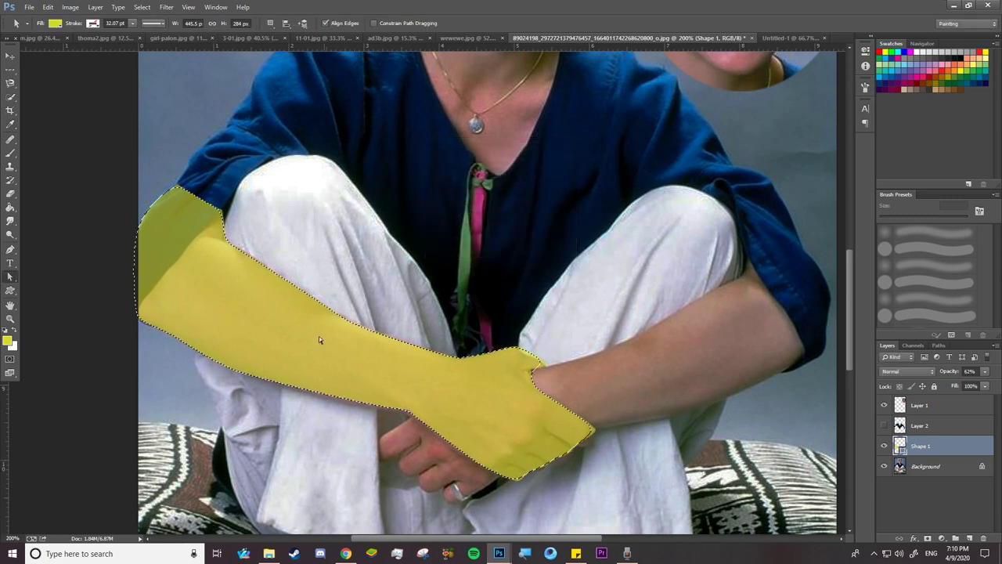
Step: Hide Shape 1 and copy the selected arm from Background onto a new Layer 3
{"action": "left_click", "coordinate": [884, 447]}
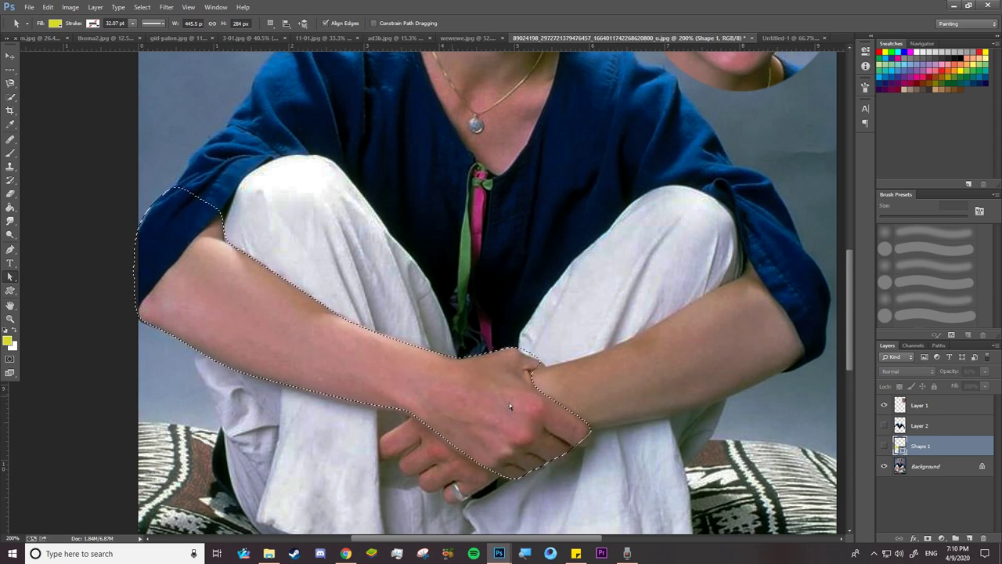
{"action": "key", "text": "alt+bracketleft"}
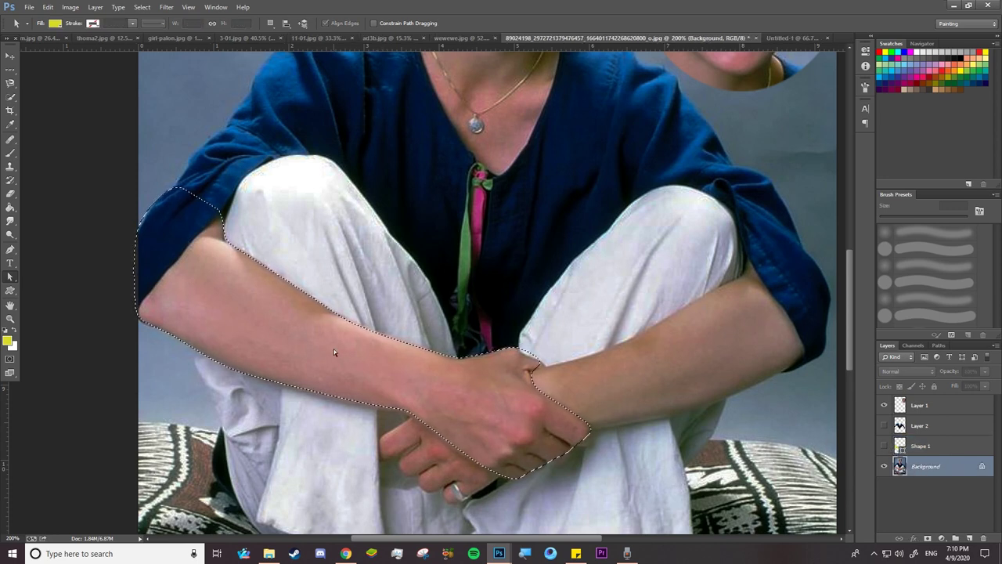
{"action": "key", "text": "ctrl+j"}
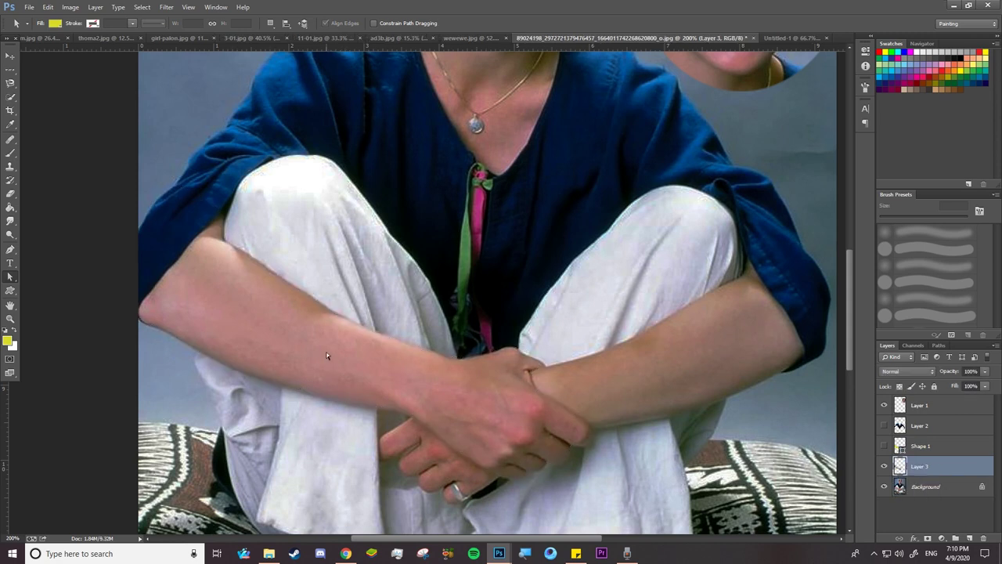
Step: Free-transform the copied arm up over the chest, apply it, and hide Layer 3
{"action": "key", "text": "v"}
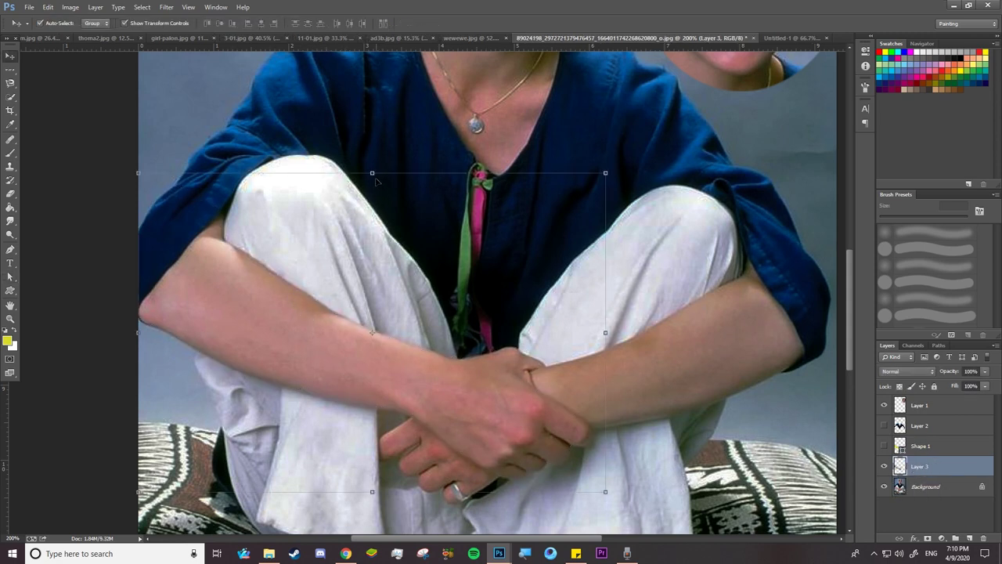
{"action": "key", "text": "ctrl+t"}
{"action": "left_click_drag", "start_coordinate": [297, 320], "coordinate": [501, 232]}
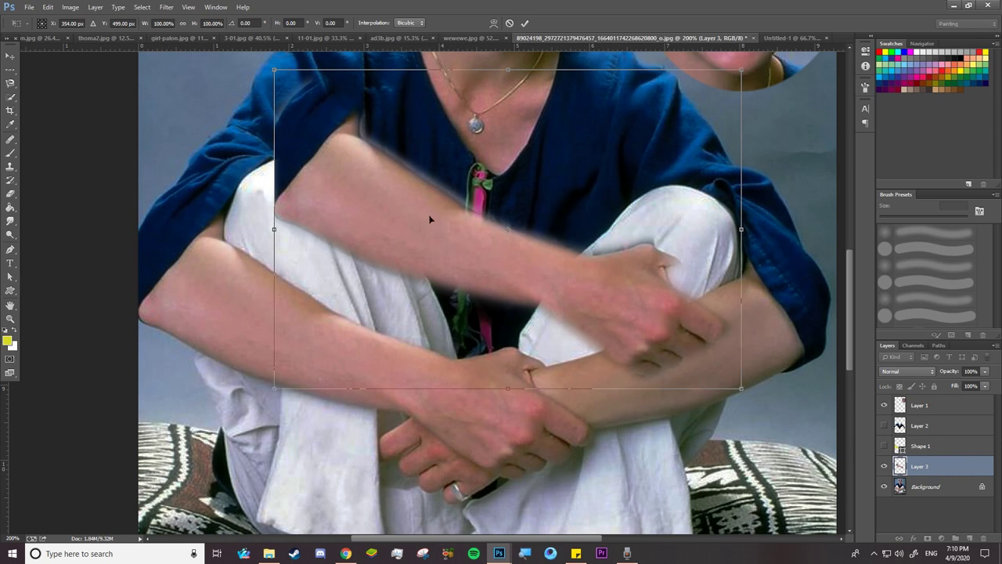
{"action": "key", "text": "Return"}
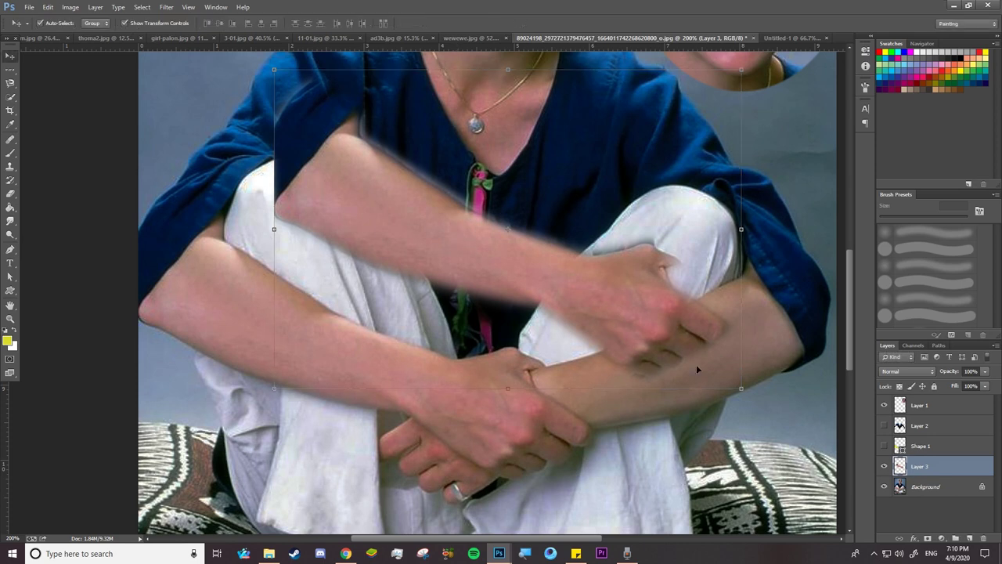
{"action": "left_click", "coordinate": [885, 467]}
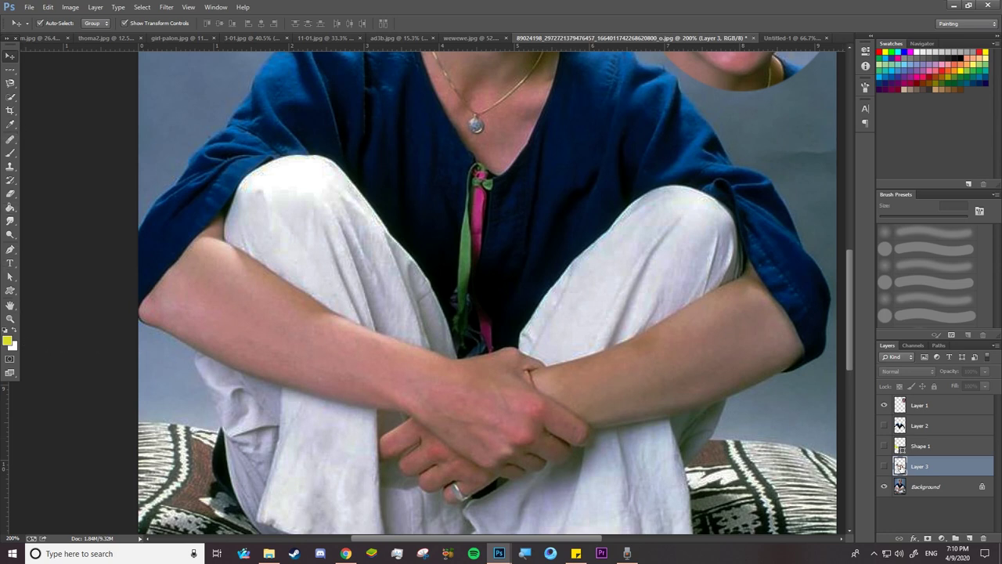
Step: On Background, enter Quick Mask with a black round 24 px brush at 100% flow
{"action": "left_click", "coordinate": [916, 488]}
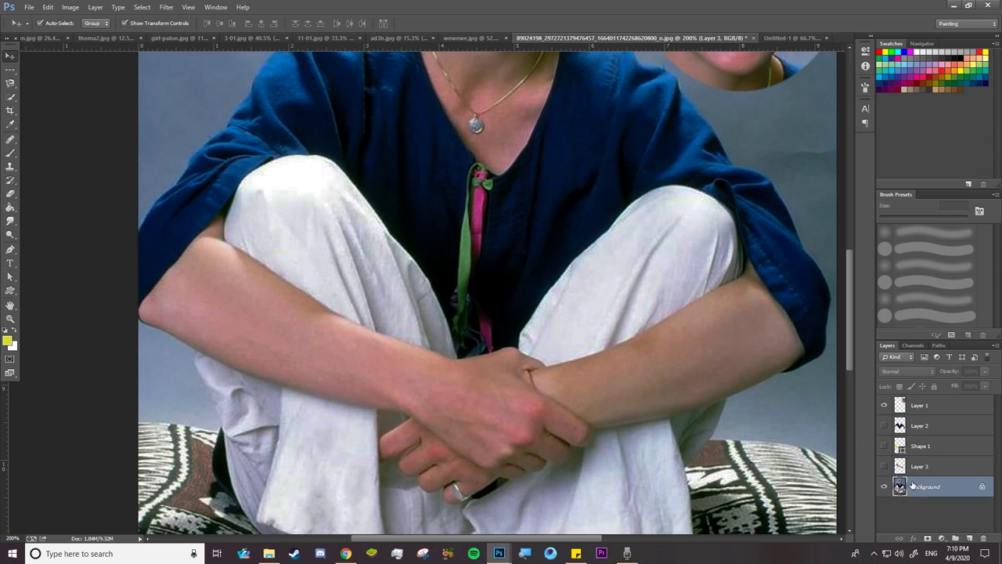
{"action": "left_click", "coordinate": [11, 360]}
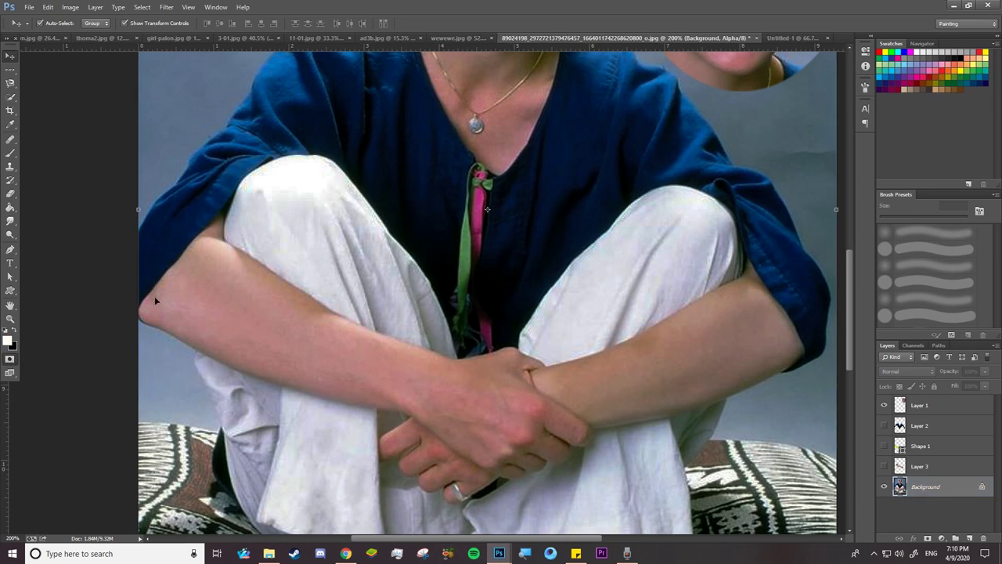
{"action": "left_click", "coordinate": [11, 153]}
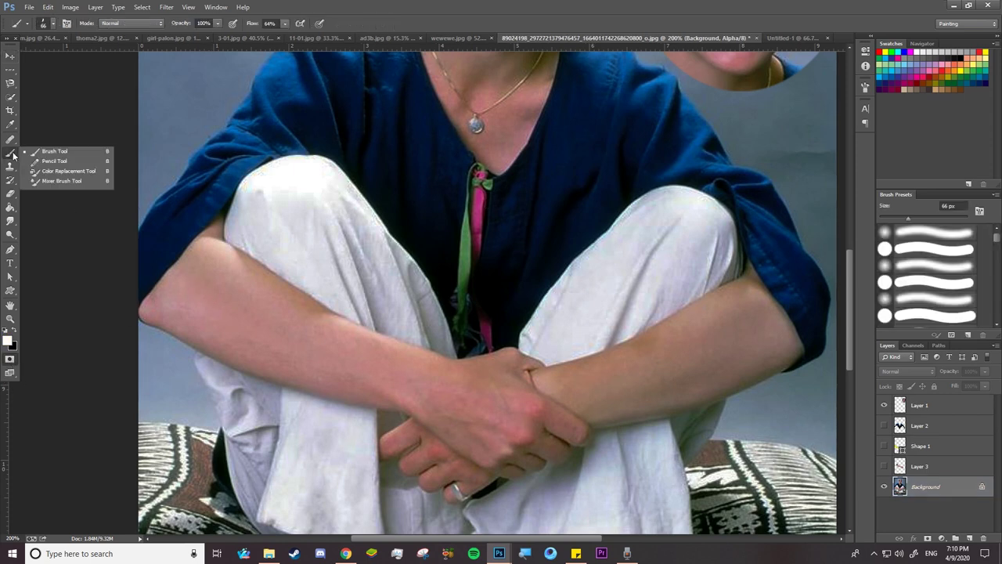
{"action": "left_click", "coordinate": [15, 333]}
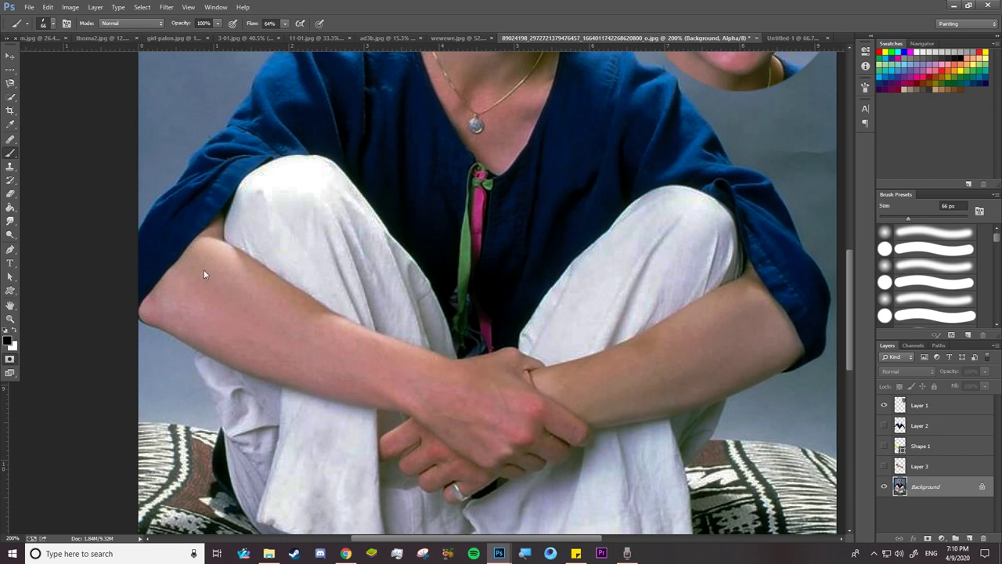
{"action": "right_click", "coordinate": [238, 294]}
{"action": "left_click_drag", "start_coordinate": [263, 144], "coordinate": [273, 149]}
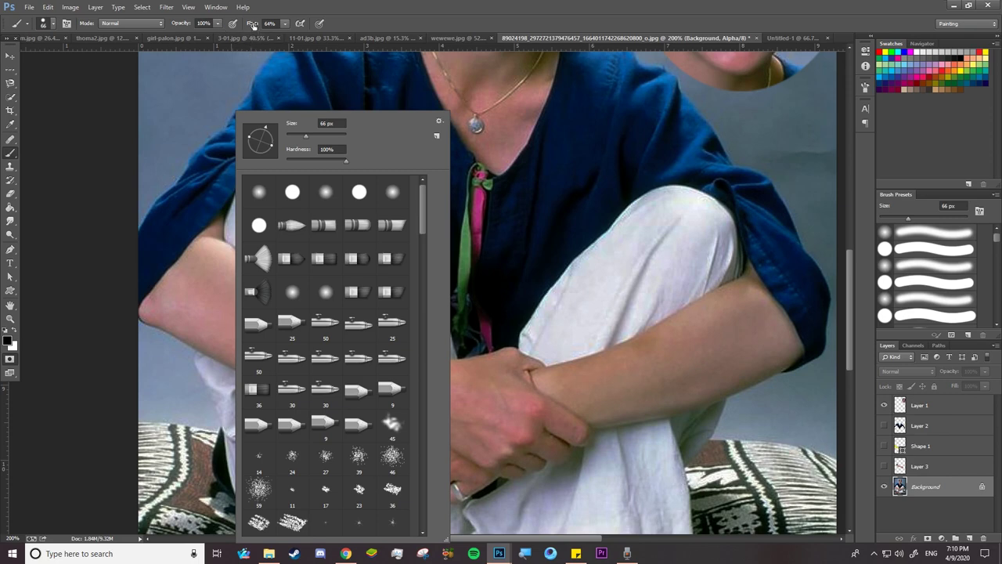
{"action": "left_click_drag", "start_coordinate": [253, 25], "coordinate": [337, 26]}
{"action": "right_click", "coordinate": [233, 226]}
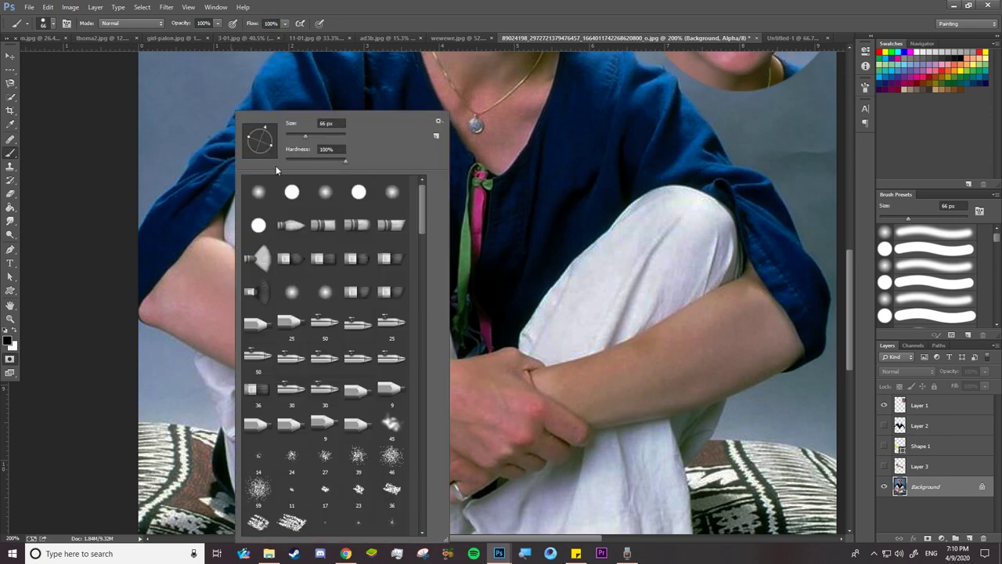
{"action": "left_click_drag", "start_coordinate": [292, 139], "coordinate": [288, 139]}
{"action": "left_click", "coordinate": [195, 280]}
Step: Paint the mask over the left arm from the hand up to the shoulder
{"action": "mouse_move", "coordinate": [195, 279]}
{"action": "left_mouse_down"}
{"action": "mouse_move", "coordinate": [250, 324]}
{"action": "mouse_move", "coordinate": [289, 319]}
{"action": "mouse_move", "coordinate": [212, 269]}
{"action": "mouse_move", "coordinate": [185, 299]}
{"action": "mouse_move", "coordinate": [168, 287]}
{"action": "mouse_move", "coordinate": [214, 251]}
{"action": "mouse_move", "coordinate": [367, 353]}
{"action": "mouse_move", "coordinate": [211, 318]}
{"action": "mouse_move", "coordinate": [317, 353]}
{"action": "mouse_move", "coordinate": [305, 324]}
{"action": "left_mouse_up"}
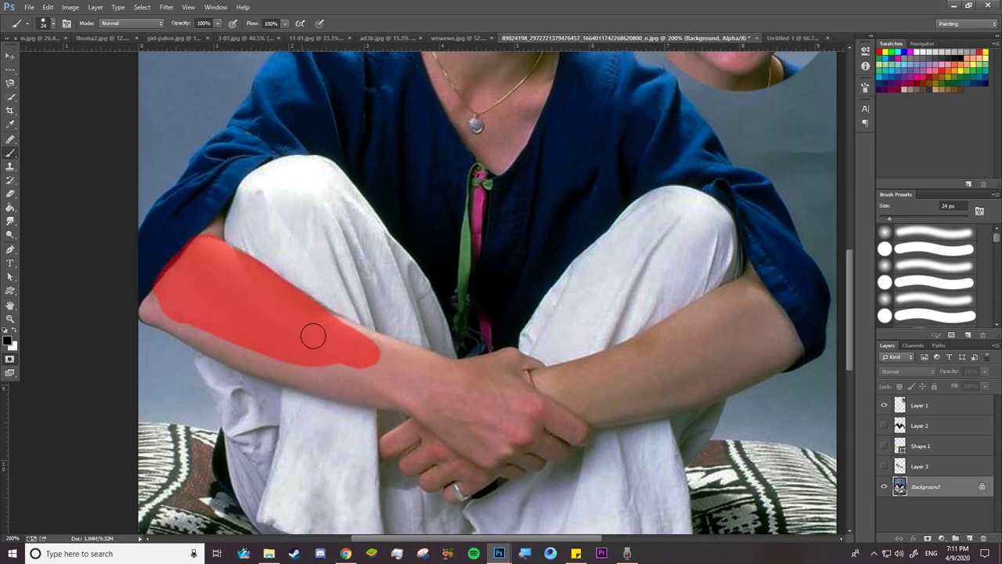
{"action": "left_click", "coordinate": [10, 360]}
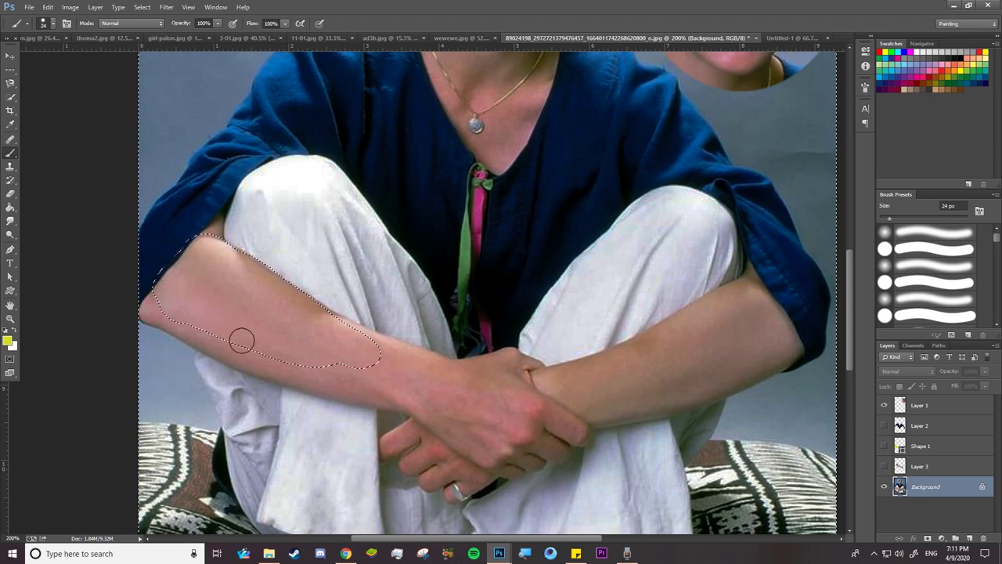
{"action": "left_click", "coordinate": [10, 360]}
{"action": "mouse_move", "coordinate": [385, 374]}
{"action": "left_mouse_down"}
{"action": "mouse_move", "coordinate": [318, 358]}
{"action": "mouse_move", "coordinate": [456, 399]}
{"action": "mouse_move", "coordinate": [357, 357]}
{"action": "mouse_move", "coordinate": [481, 372]}
{"action": "mouse_move", "coordinate": [470, 368]}
{"action": "mouse_move", "coordinate": [501, 358]}
{"action": "mouse_move", "coordinate": [540, 414]}
{"action": "mouse_move", "coordinate": [501, 385]}
{"action": "mouse_move", "coordinate": [473, 392]}
{"action": "mouse_move", "coordinate": [501, 407]}
{"action": "mouse_move", "coordinate": [482, 426]}
{"action": "mouse_move", "coordinate": [416, 396]}
{"action": "mouse_move", "coordinate": [511, 452]}
{"action": "mouse_move", "coordinate": [482, 452]}
{"action": "mouse_move", "coordinate": [425, 410]}
{"action": "mouse_move", "coordinate": [509, 458]}
{"action": "mouse_move", "coordinate": [491, 459]}
{"action": "mouse_move", "coordinate": [517, 463]}
{"action": "mouse_move", "coordinate": [552, 446]}
{"action": "mouse_move", "coordinate": [557, 427]}
{"action": "mouse_move", "coordinate": [580, 432]}
{"action": "mouse_move", "coordinate": [552, 415]}
{"action": "left_mouse_up"}
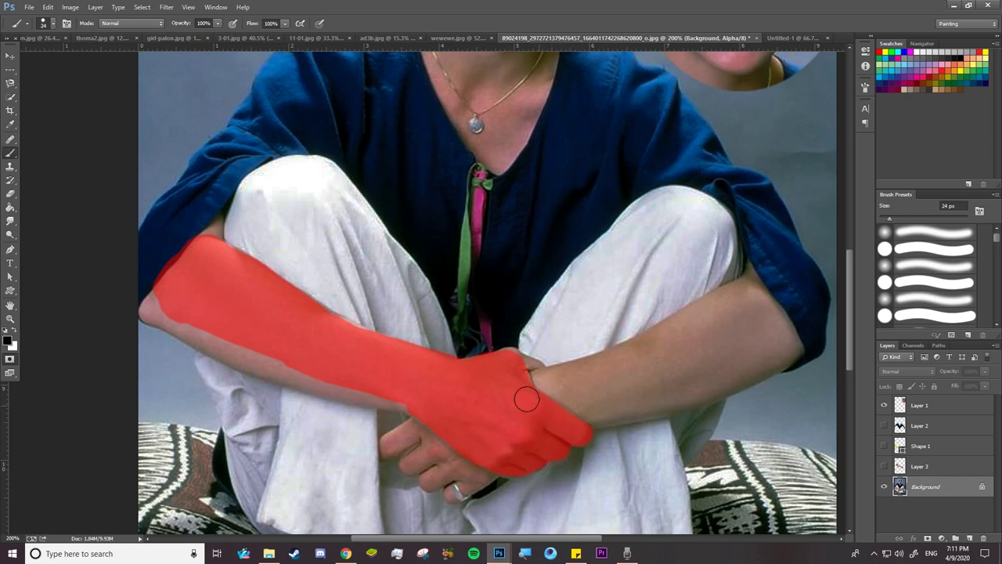
{"action": "mouse_move", "coordinate": [402, 410]}
{"action": "left_mouse_down"}
{"action": "mouse_move", "coordinate": [206, 343]}
{"action": "mouse_move", "coordinate": [167, 318]}
{"action": "left_mouse_up"}
{"action": "mouse_move", "coordinate": [154, 314]}
{"action": "left_mouse_down"}
{"action": "mouse_move", "coordinate": [149, 304]}
{"action": "mouse_move", "coordinate": [217, 226]}
{"action": "left_mouse_up"}
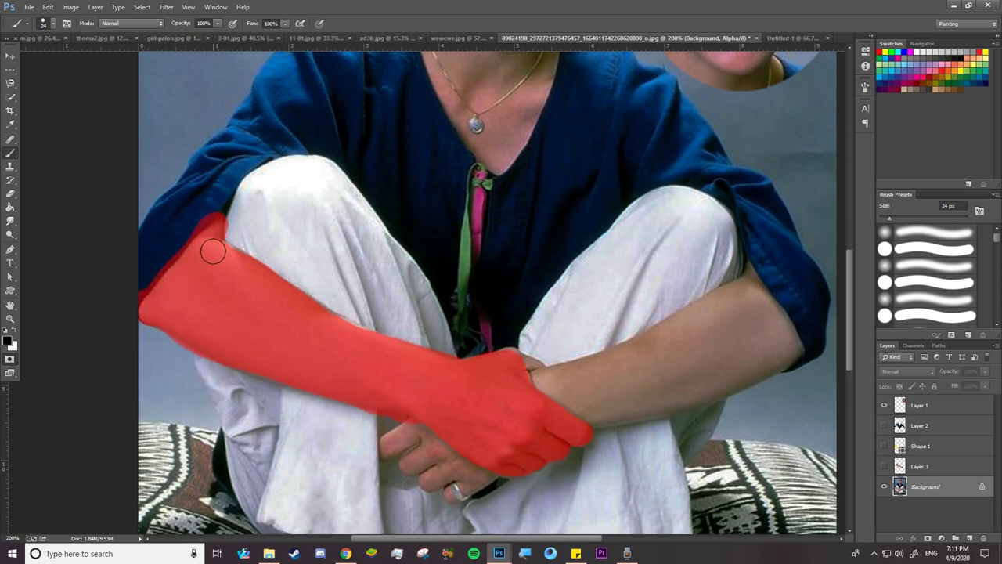
Step: Zoom in on the hands and shrink the brush to 10 px
{"action": "key", "text": "z"}
{"action": "left_click_drag", "start_coordinate": [532, 363], "coordinate": [611, 369]}
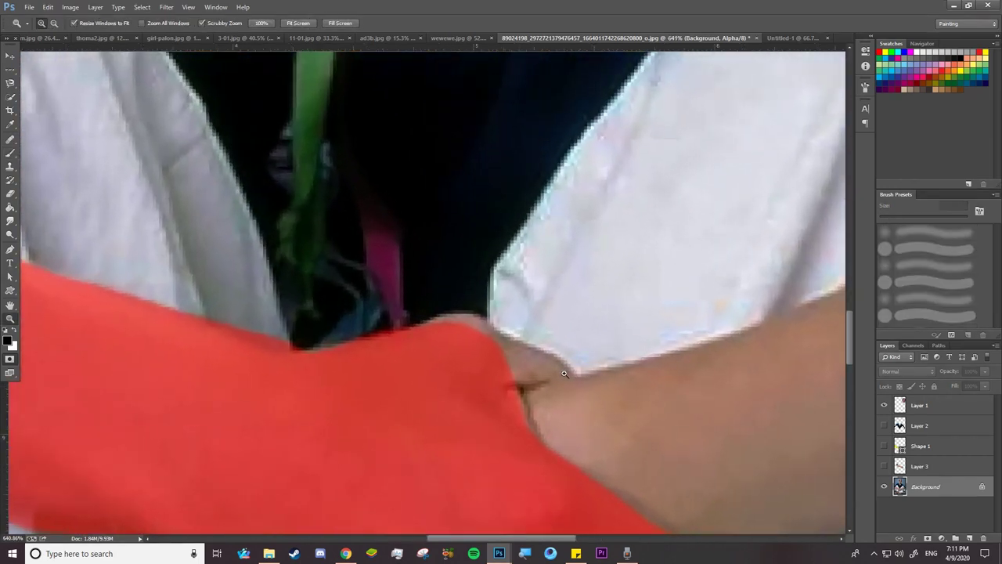
{"action": "key", "text": "b"}
{"action": "right_click", "coordinate": [426, 323]}
{"action": "left_click", "coordinate": [524, 137]}
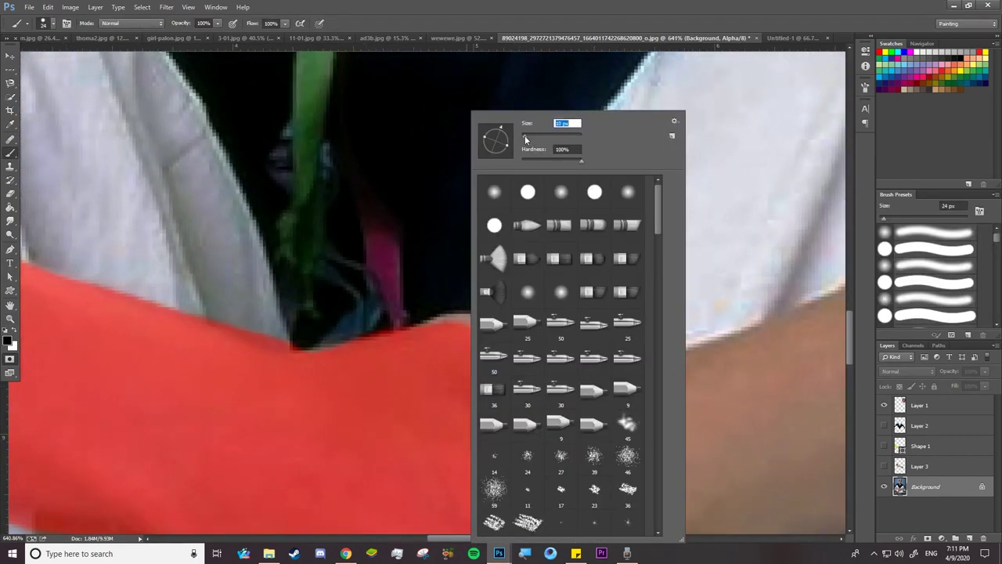
{"action": "left_click", "coordinate": [423, 322]}
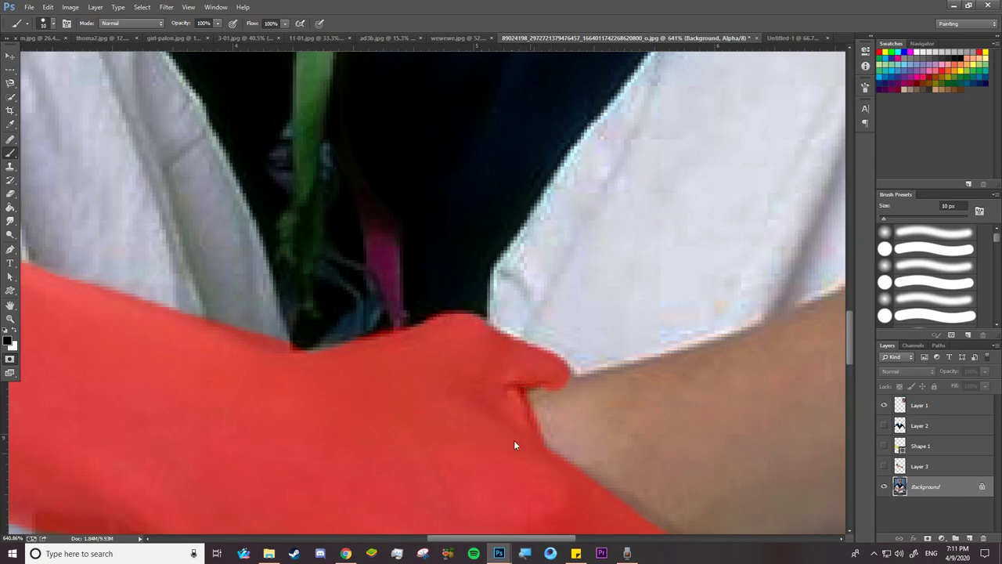
{"action": "key", "text": "z"}
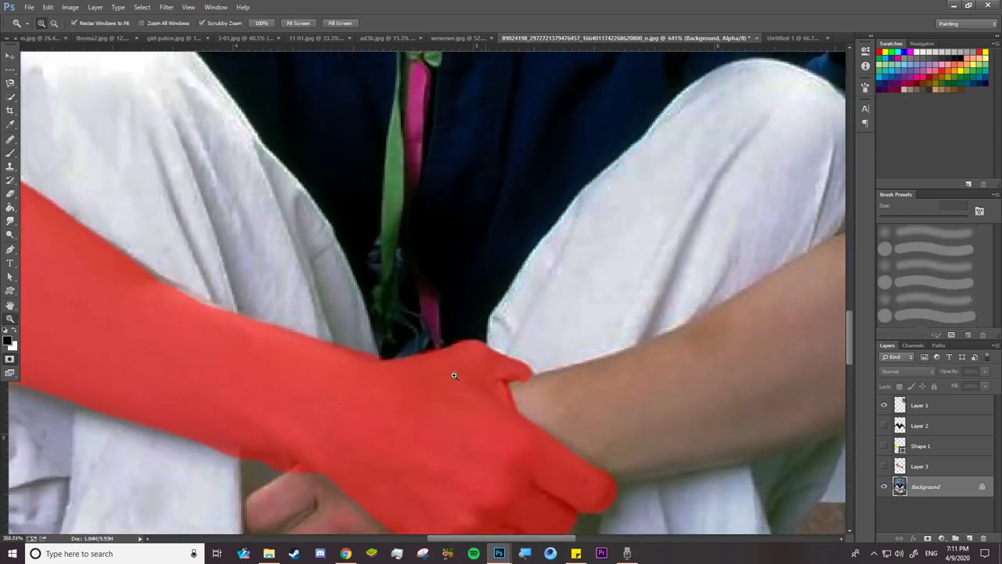
{"action": "mouse_move", "coordinate": [425, 384]}
{"action": "left_mouse_down"}
{"action": "mouse_move", "coordinate": [217, 325]}
{"action": "mouse_move", "coordinate": [258, 331]}
{"action": "left_mouse_up"}
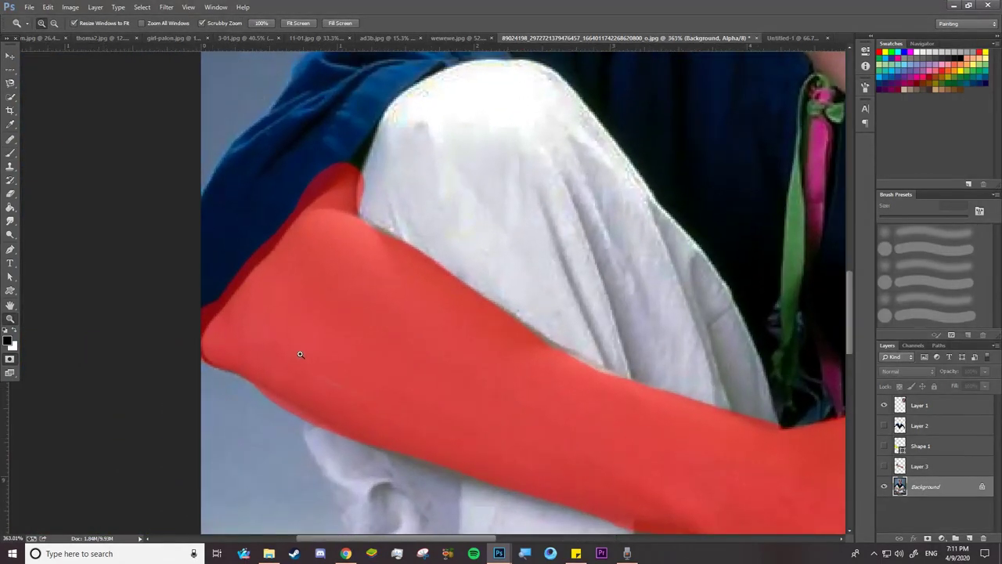
{"action": "key", "text": "b"}
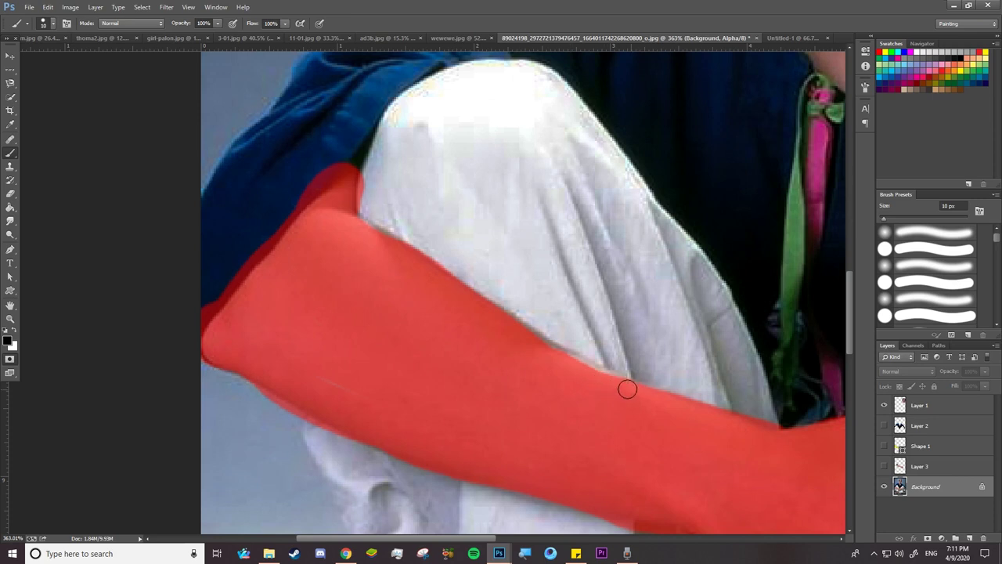
Step: Tidy the mask along the arm's upper edge, trimming spill, then pan toward the hand
{"action": "left_click_drag", "start_coordinate": [627, 389], "coordinate": [533, 352]}
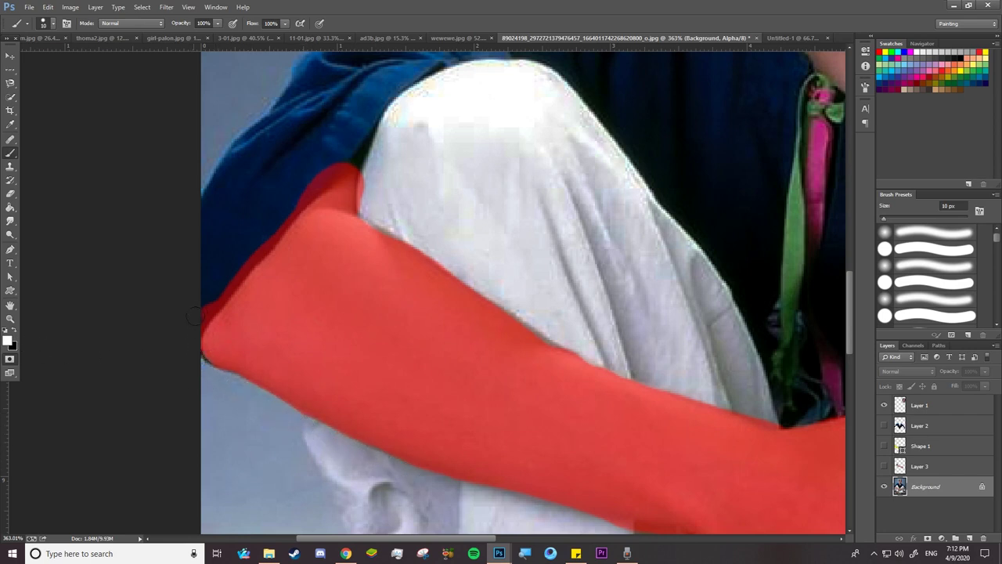
{"action": "left_click_drag", "start_coordinate": [206, 321], "coordinate": [270, 239]}
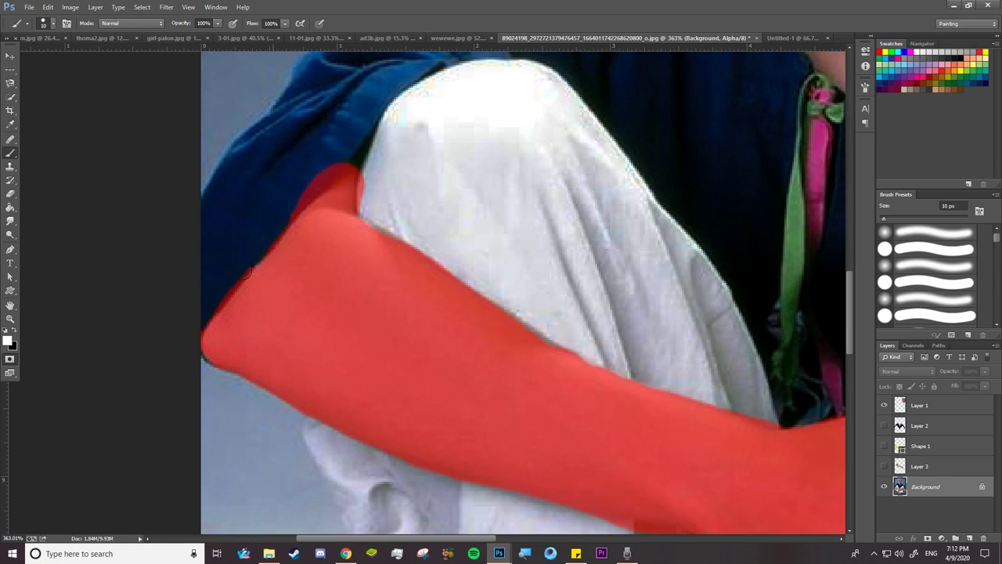
{"action": "left_click_drag", "start_coordinate": [336, 171], "coordinate": [295, 216]}
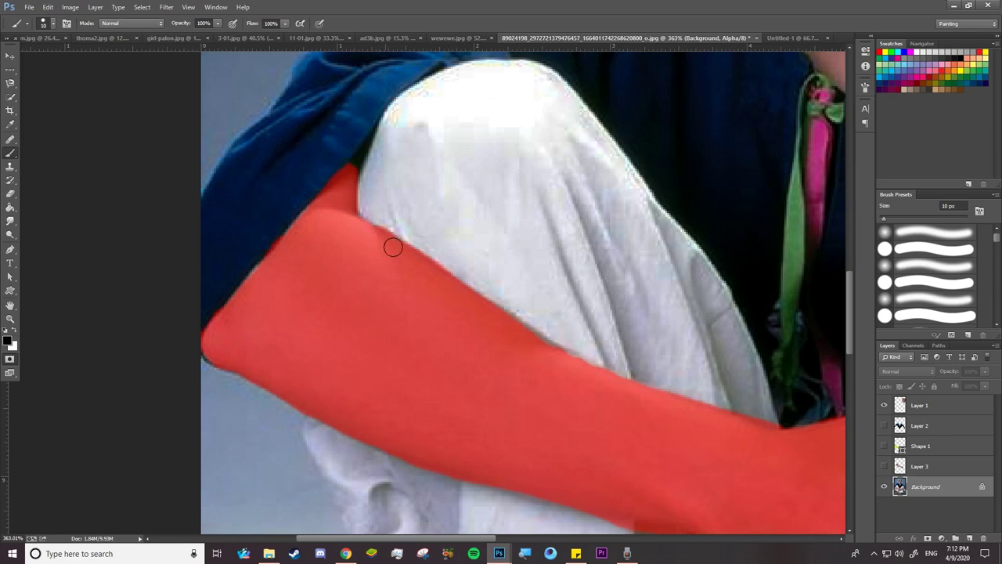
{"action": "key", "text": "space"}
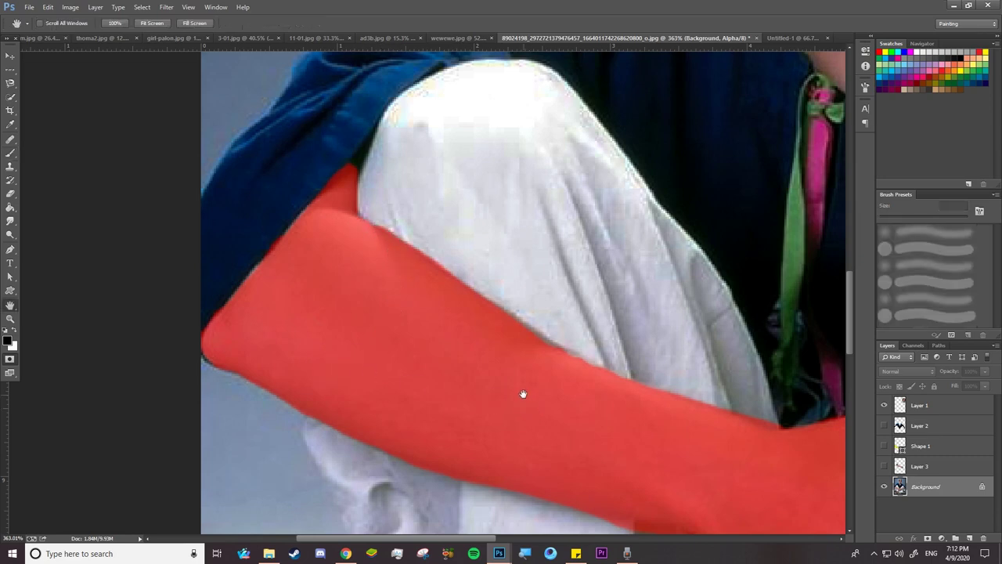
{"action": "left_click_drag", "start_coordinate": [521, 394], "coordinate": [279, 244]}
{"action": "left_click_drag", "start_coordinate": [444, 354], "coordinate": [525, 387]}
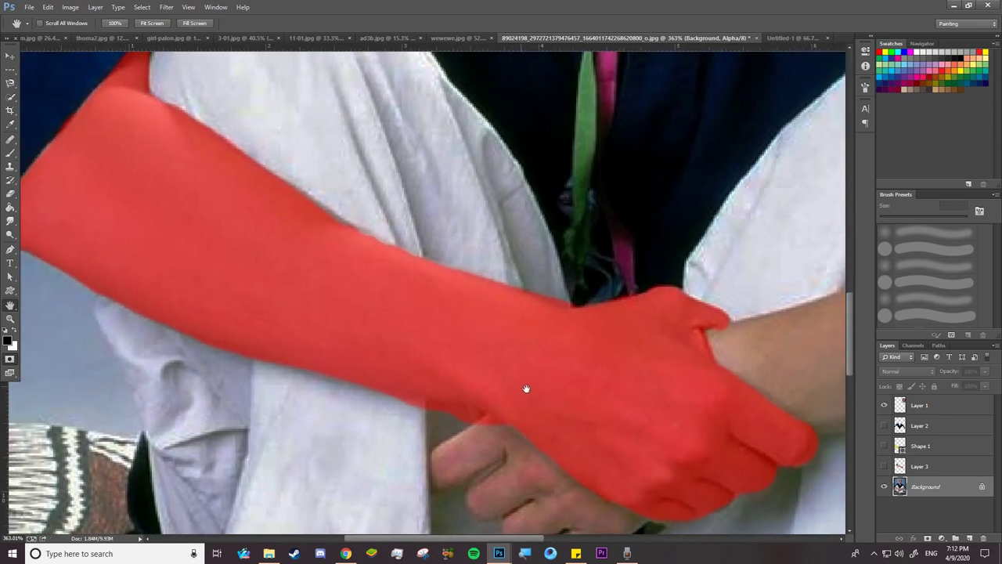
Step: Exit Quick Mask to check the outline, zoom on the wrist, and re-enter Quick Mask
{"action": "left_click", "coordinate": [328, 311], "text": "alt"}
{"action": "left_click", "coordinate": [327, 311], "text": "alt"}
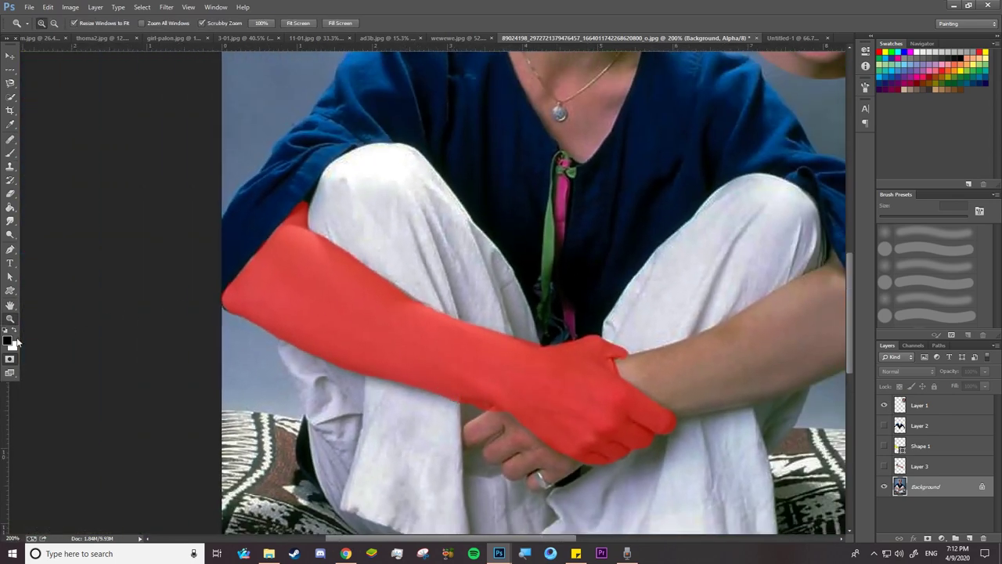
{"action": "left_click", "coordinate": [11, 362]}
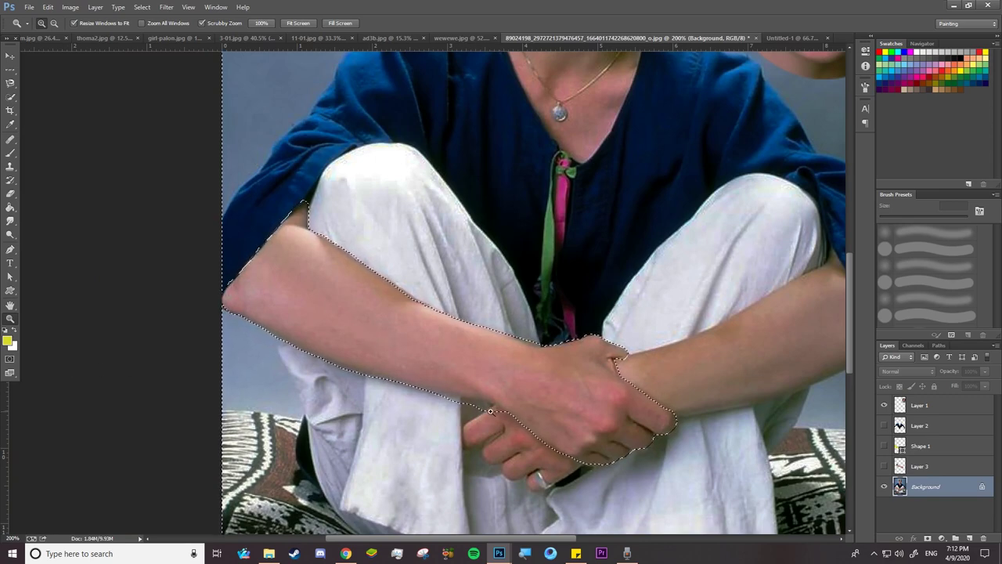
{"action": "left_click", "coordinate": [498, 415]}
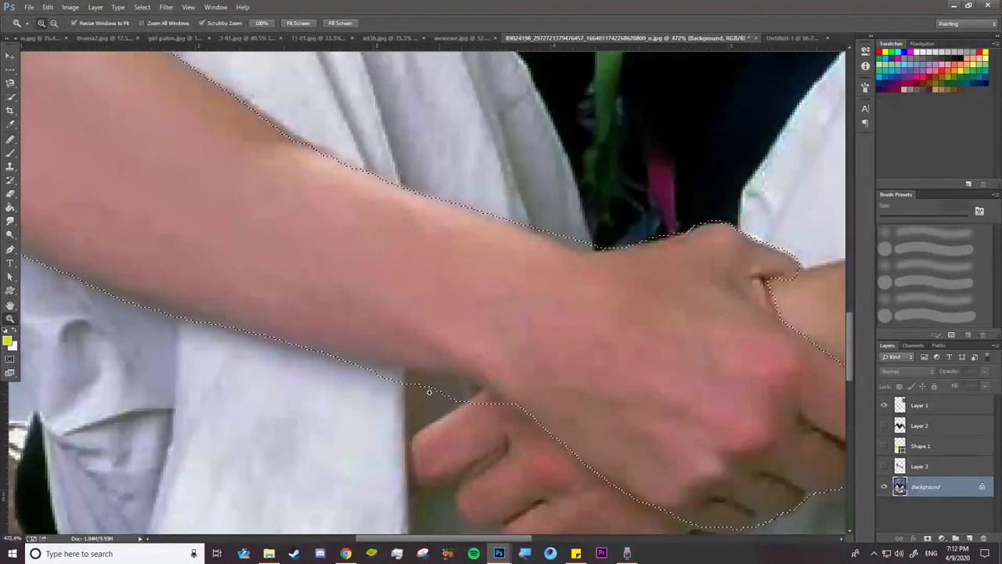
{"action": "left_click", "coordinate": [11, 360]}
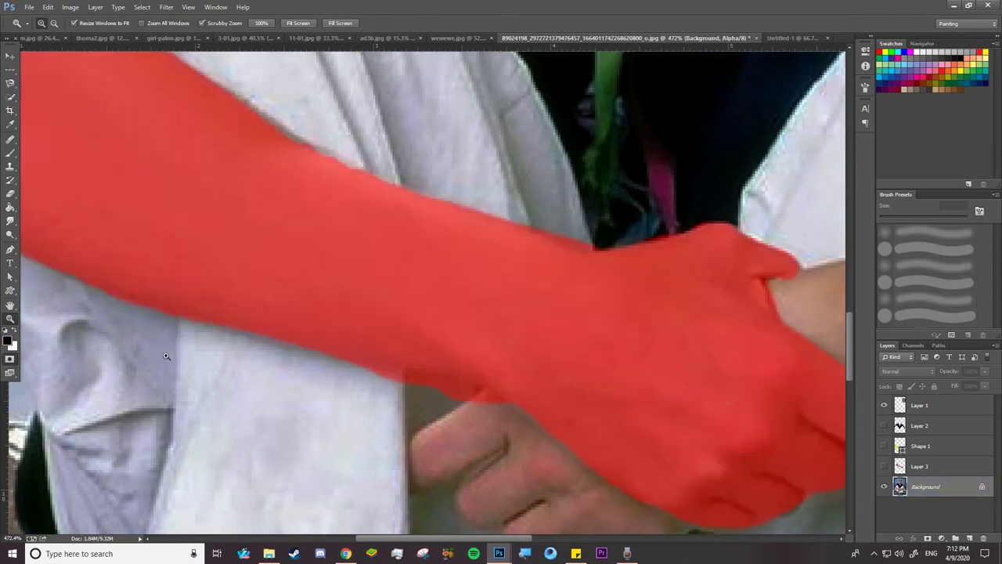
Step: Erase mask spill below the wrist and above the trousers, then exit Quick Mask
{"action": "key", "text": "b"}
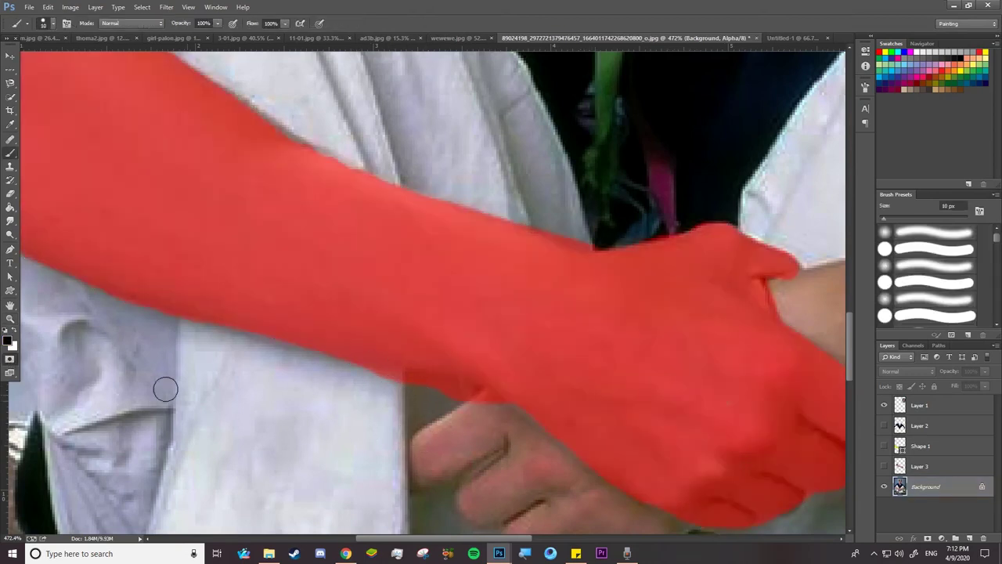
{"action": "key", "text": "x"}
{"action": "left_click_drag", "start_coordinate": [414, 385], "coordinate": [475, 402]}
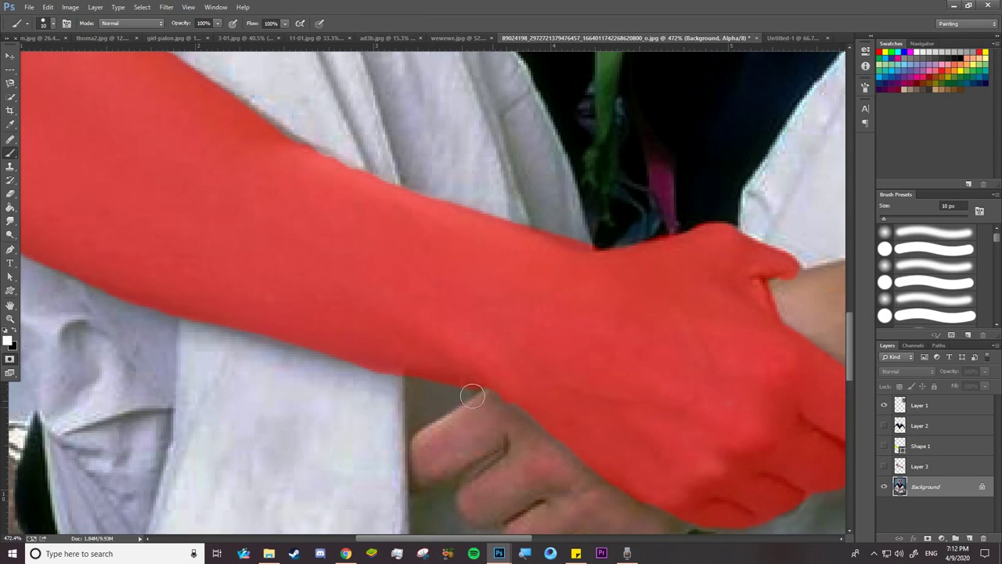
{"action": "mouse_move", "coordinate": [350, 383]}
{"action": "left_mouse_down"}
{"action": "mouse_move", "coordinate": [459, 392]}
{"action": "mouse_move", "coordinate": [510, 421]}
{"action": "mouse_move", "coordinate": [448, 383]}
{"action": "left_mouse_up"}
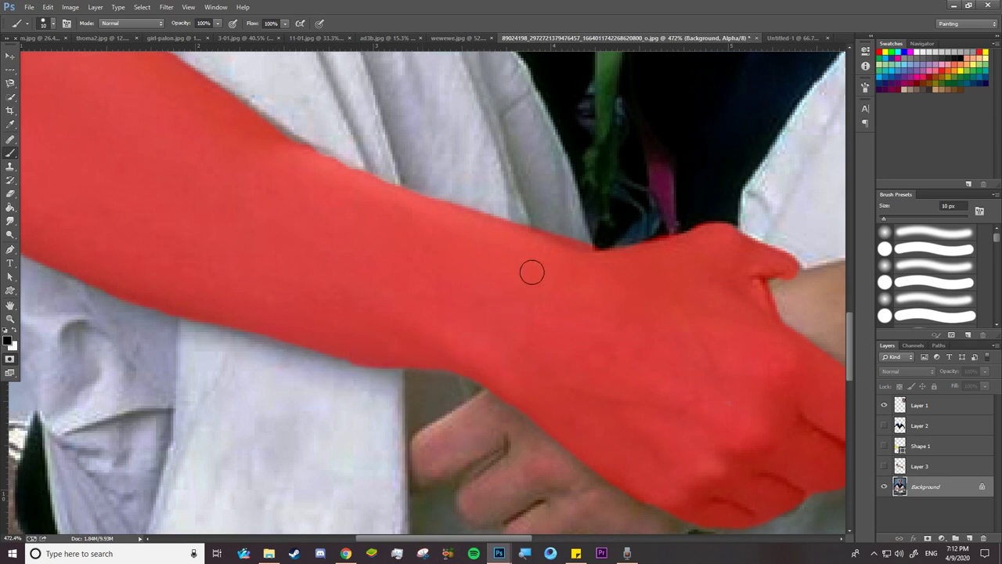
{"action": "key", "text": "x"}
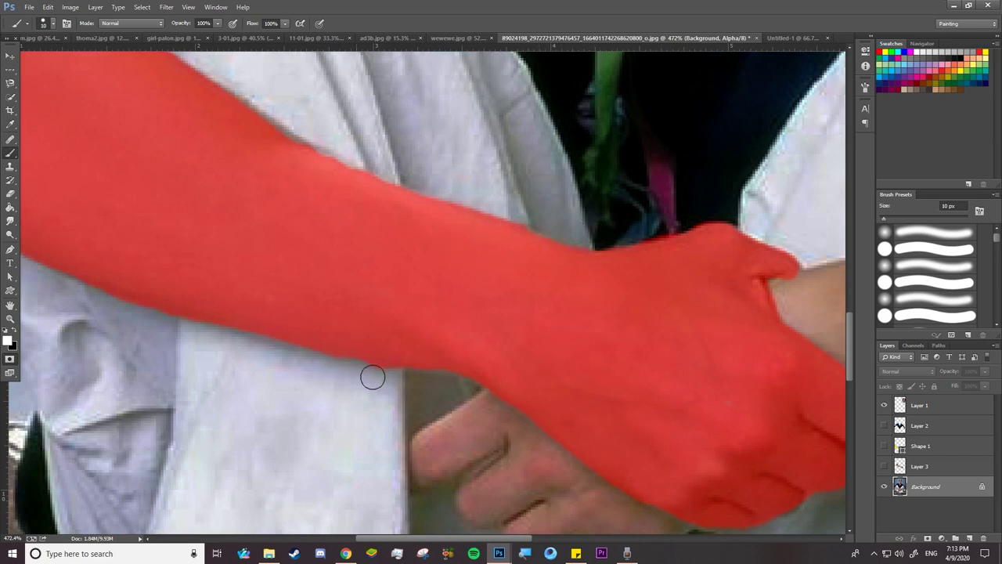
{"action": "left_click", "coordinate": [9, 359]}
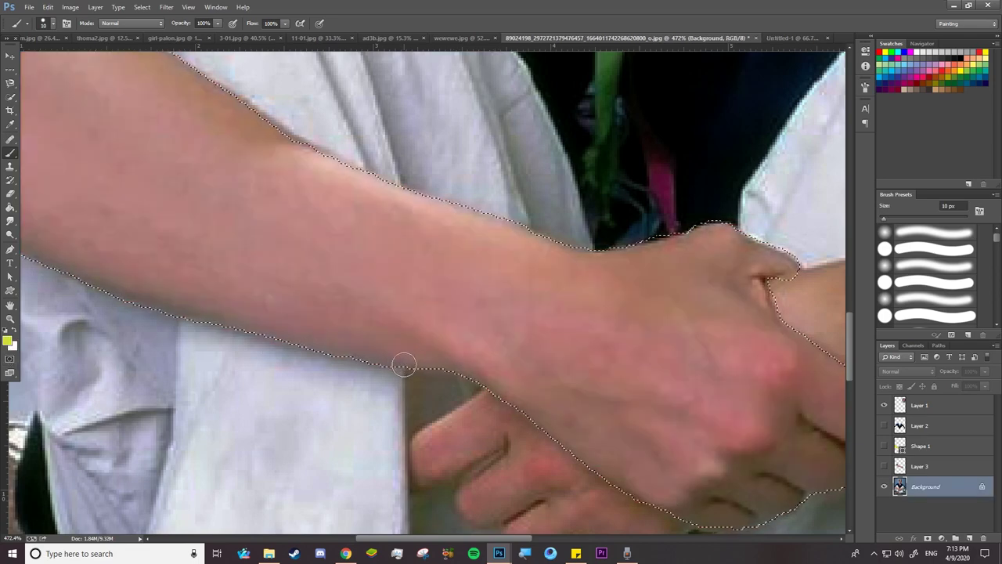
Step: Zoom out to the whole figure and apply Select > Inverse
{"action": "key", "text": "z"}
{"action": "mouse_move", "coordinate": [400, 368]}
{"action": "left_mouse_down"}
{"action": "mouse_move", "coordinate": [352, 321]}
{"action": "mouse_move", "coordinate": [333, 337]}
{"action": "left_mouse_up"}
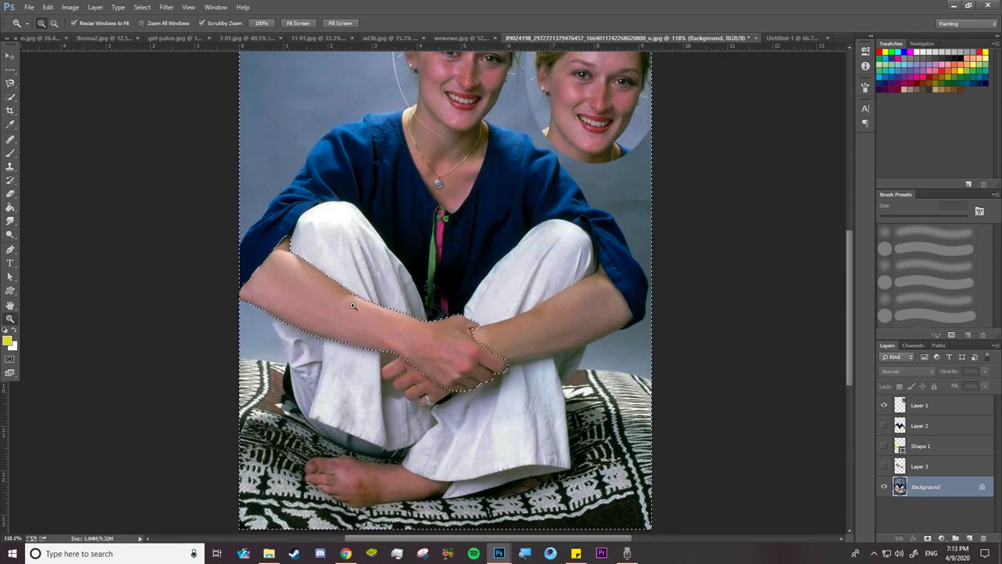
{"action": "left_click", "coordinate": [135, 12]}
{"action": "left_click", "coordinate": [140, 11]}
{"action": "left_click", "coordinate": [142, 10]}
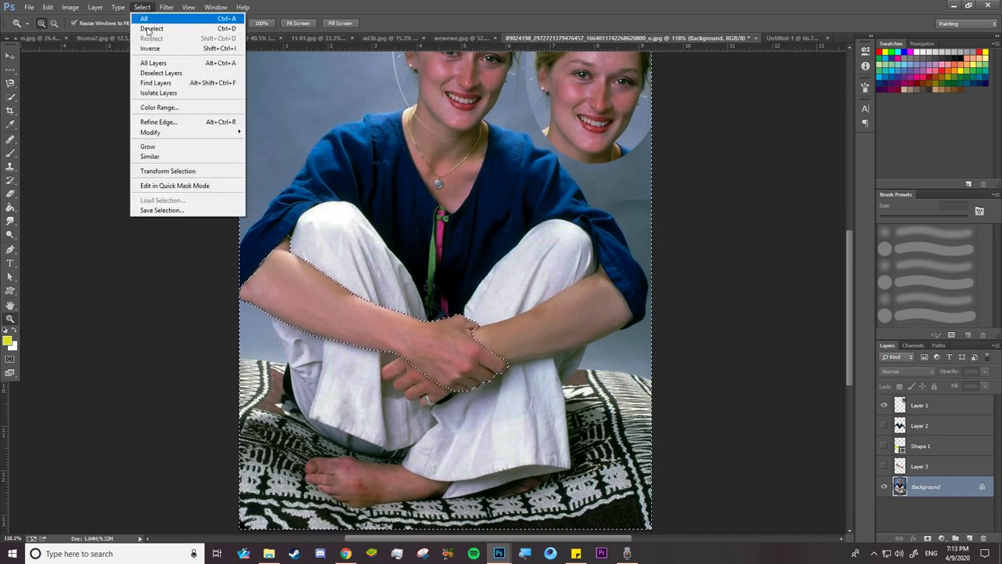
{"action": "left_click", "coordinate": [156, 49]}
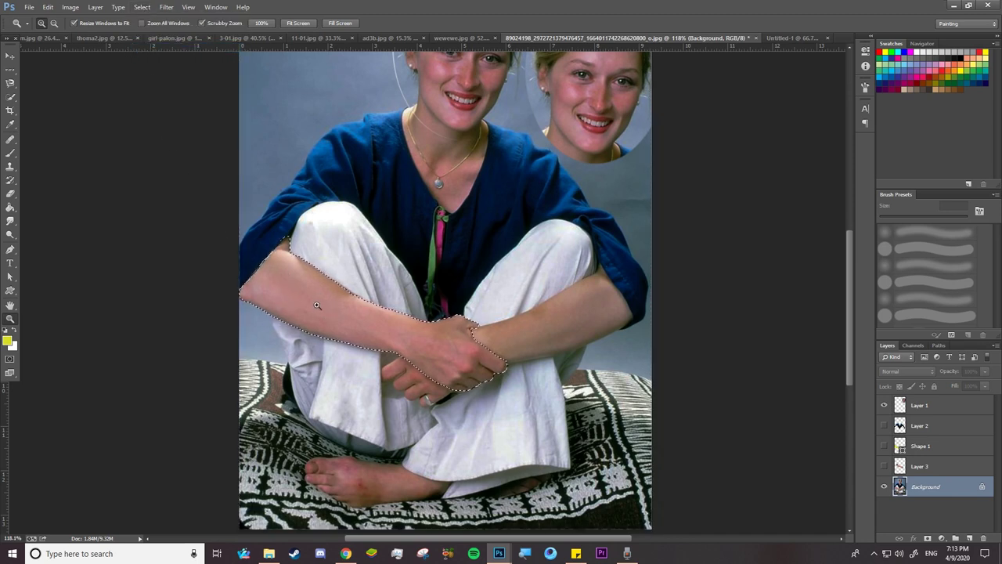
Step: Trial-move the selected forearm with the Move tool, then undo it back into place
{"action": "key", "text": "v"}
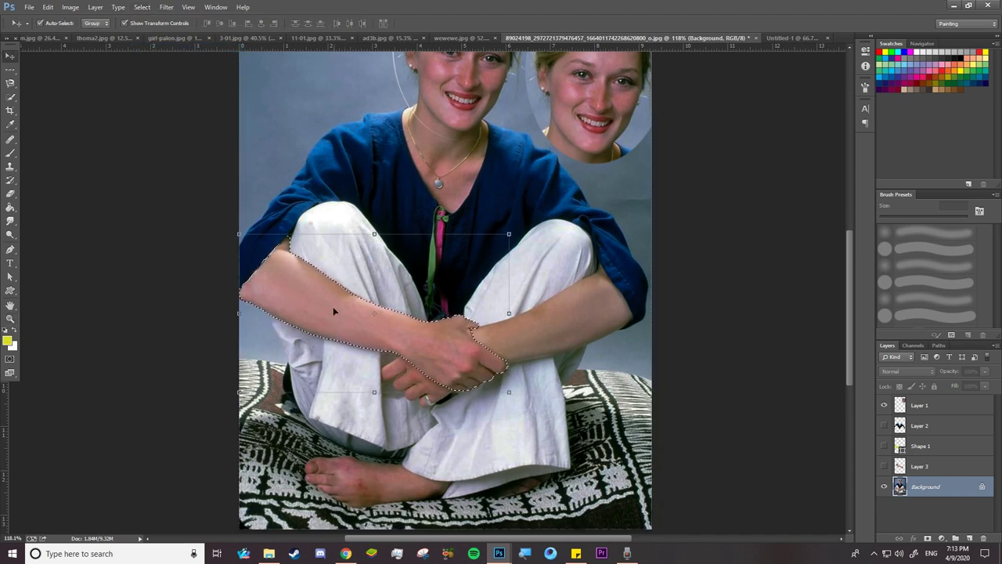
{"action": "left_click_drag", "start_coordinate": [328, 303], "coordinate": [509, 335]}
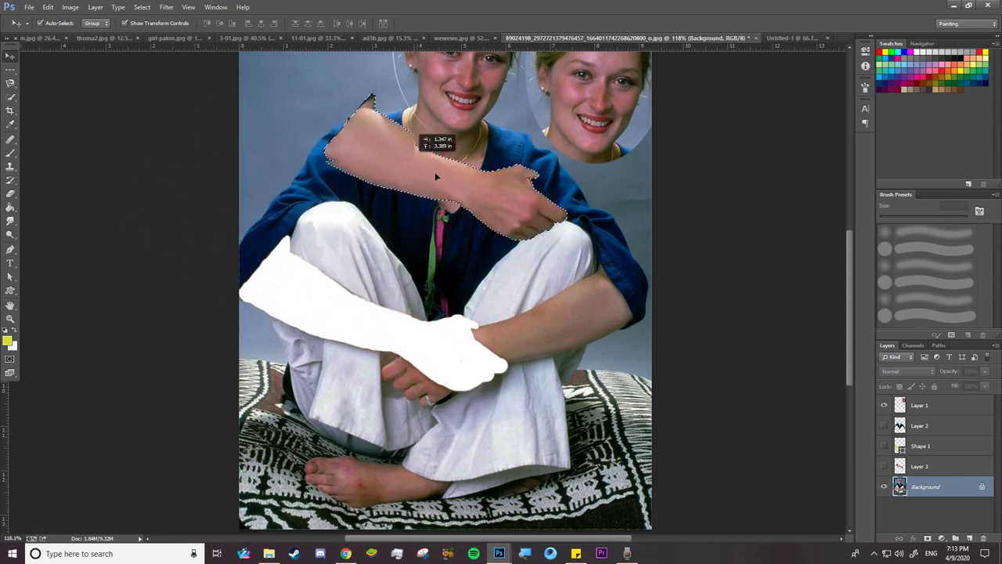
{"action": "left_click_drag", "start_coordinate": [500, 375], "coordinate": [344, 433]}
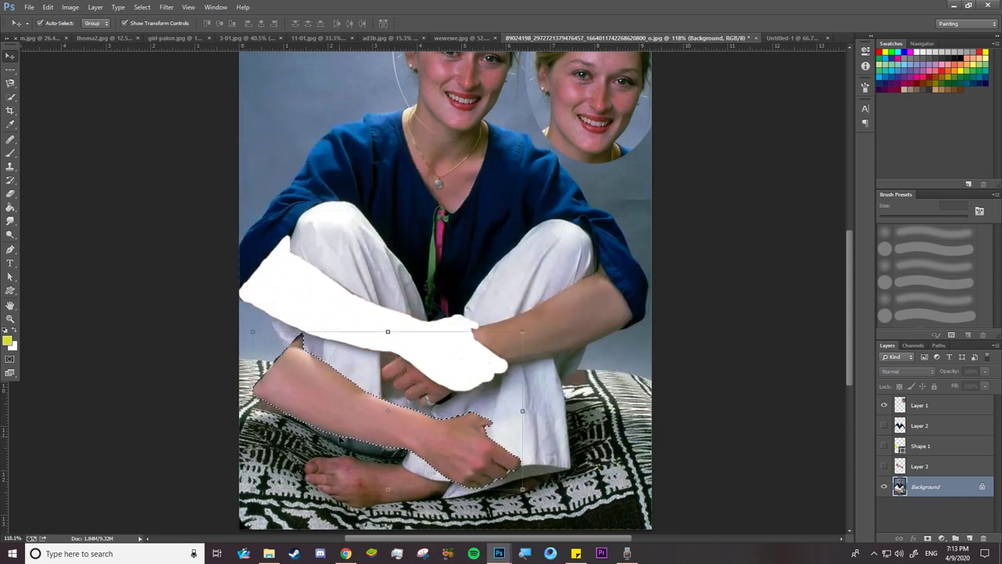
{"action": "key", "text": "ctrl+z"}
Step: Duplicate the forearm to Layer 4 with Ctrl+J and drag it diagonally up-right across the chest
{"action": "key", "text": "ctrl+j"}
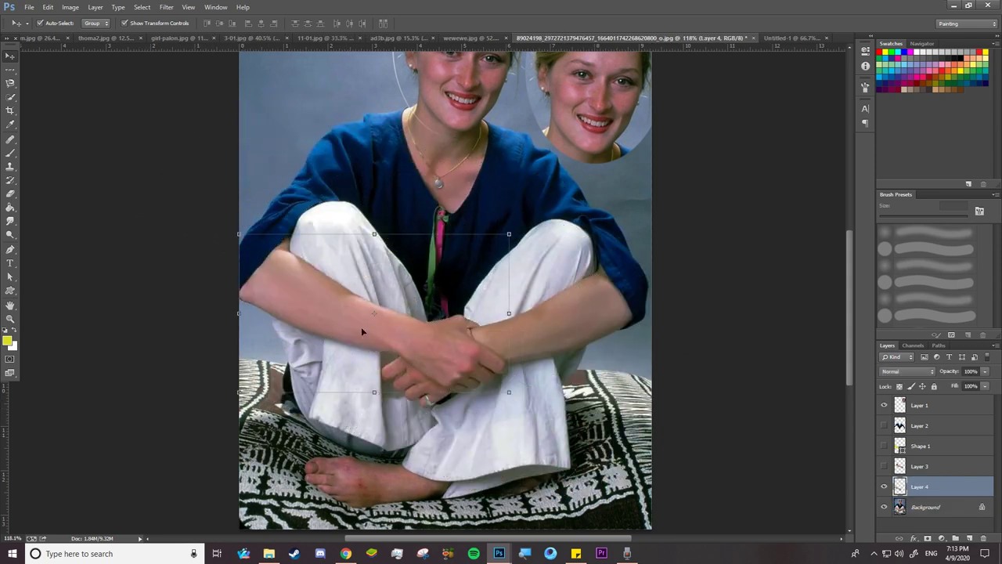
{"action": "left_click_drag", "start_coordinate": [330, 304], "coordinate": [472, 250]}
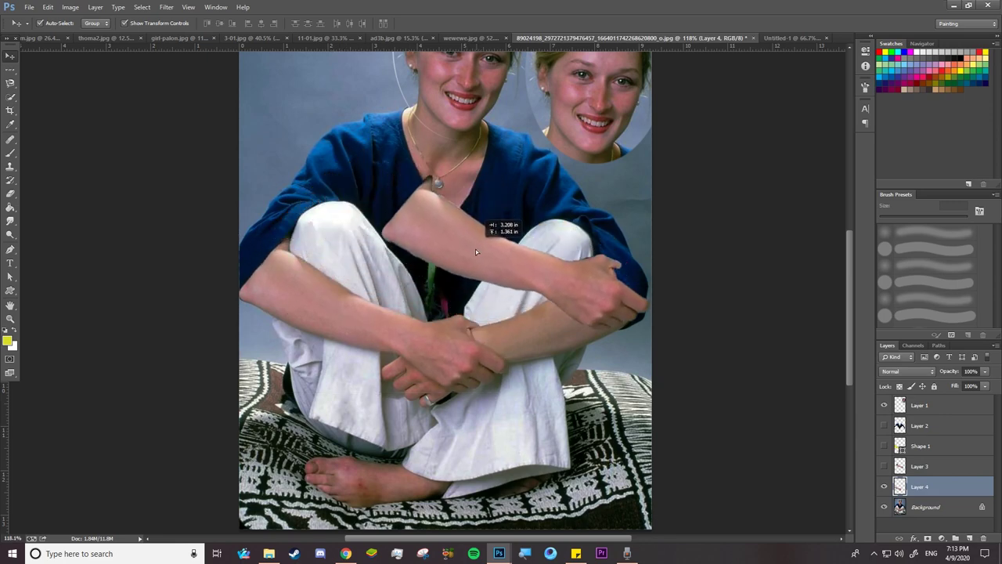
{"action": "key", "text": "z"}
{"action": "left_click", "coordinate": [529, 270]}
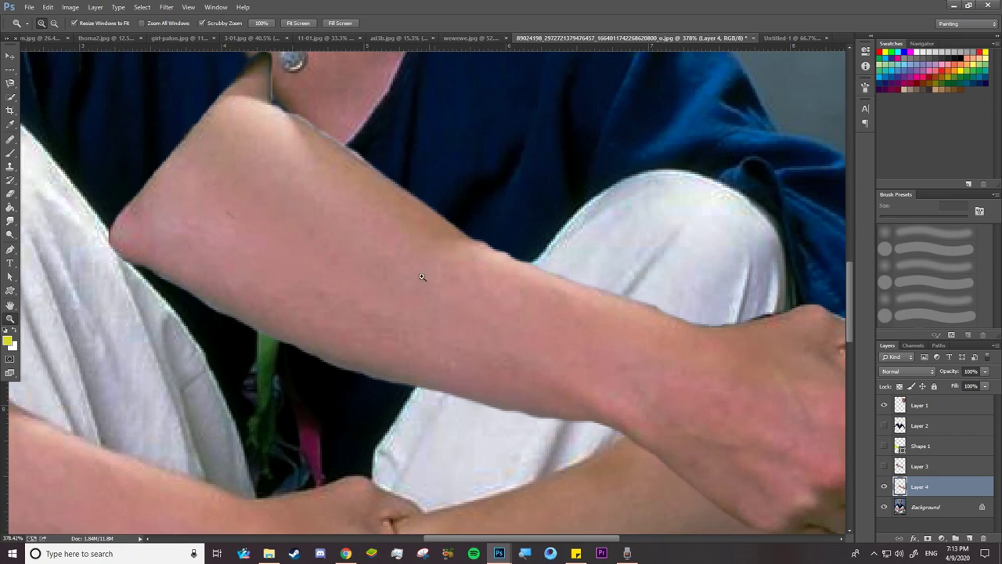
{"action": "key", "text": "ctrl+0"}
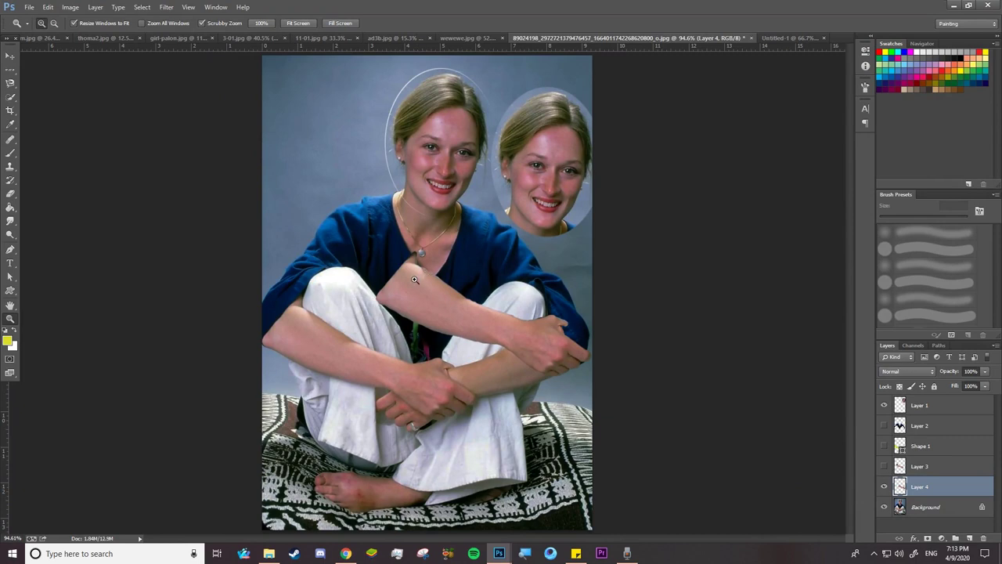
{"action": "left_click_drag", "start_coordinate": [409, 282], "coordinate": [400, 288]}
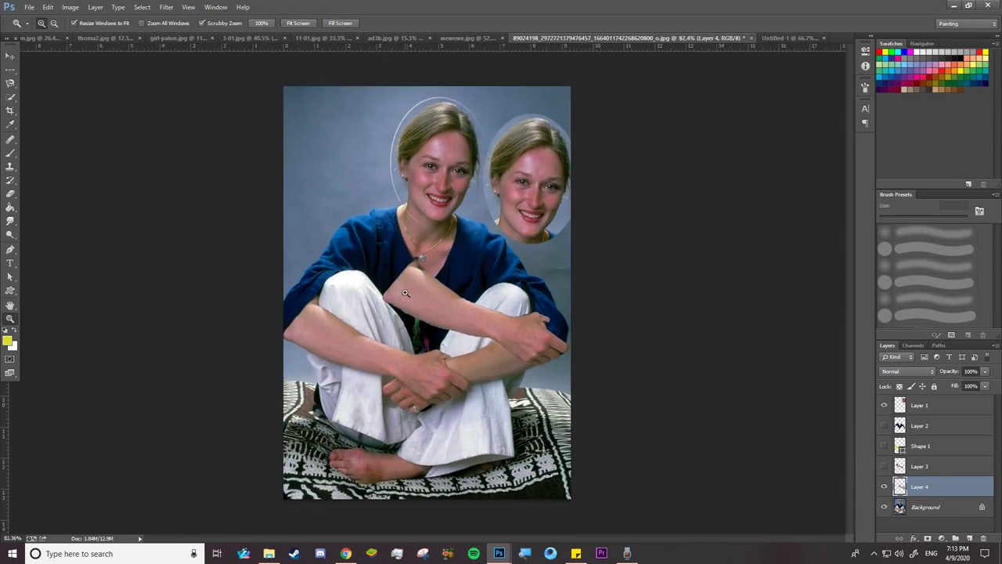